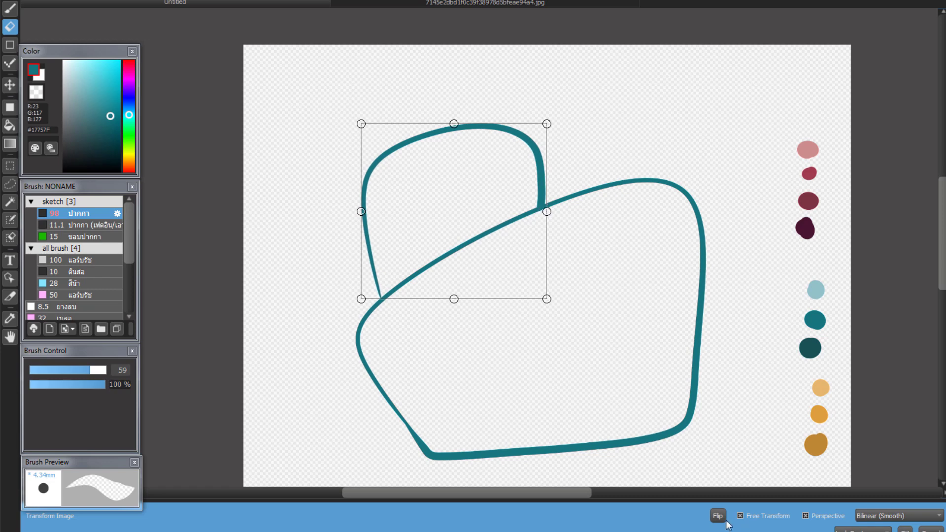
Widen the bag's handle arc and shift it down and right so both ends overlap the body outline
{"action": "left_click_drag", "start_coordinate": [547, 210], "coordinate": [574, 211]}
{"action": "mouse_move", "coordinate": [480, 125]}
{"action": "left_mouse_down"}
{"action": "mouse_move", "coordinate": [494, 146]}
{"action": "mouse_move", "coordinate": [602, 220]}
{"action": "mouse_move", "coordinate": [584, 199]}
{"action": "left_mouse_up"}
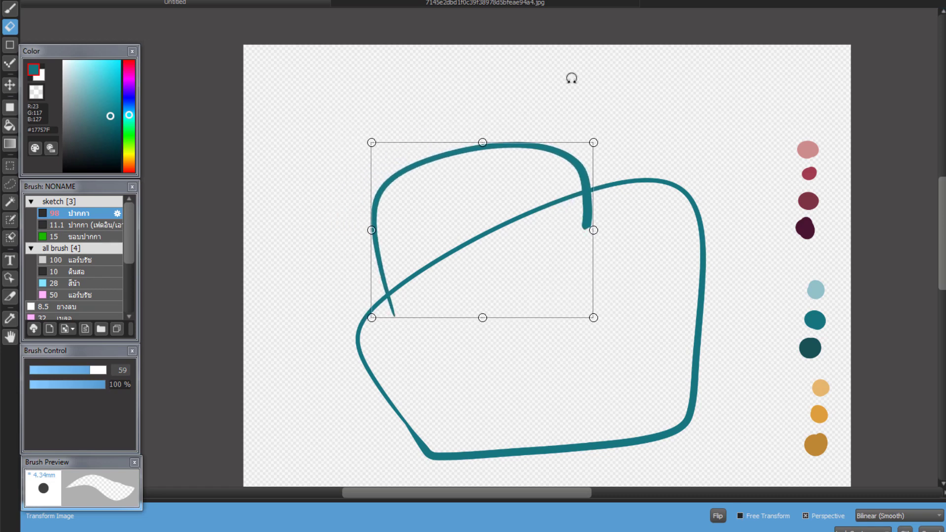
{"action": "key", "text": "Return"}
Erase the handle ends that stick into the bag body, using the eraser at size 134
{"action": "left_click_drag", "start_coordinate": [91, 364], "coordinate": [106, 369]}
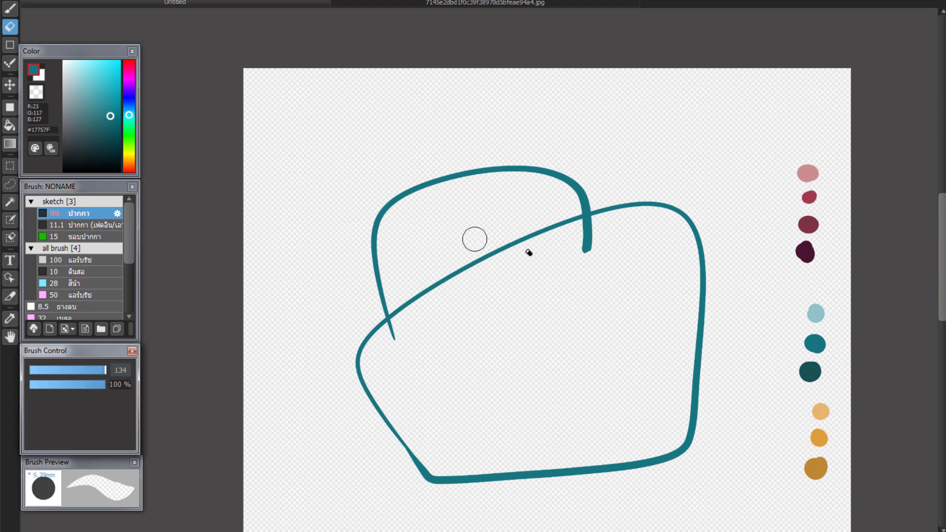
{"action": "mouse_move", "coordinate": [596, 249]}
{"action": "left_mouse_down"}
{"action": "mouse_move", "coordinate": [583, 243]}
{"action": "mouse_move", "coordinate": [602, 222]}
{"action": "left_mouse_up"}
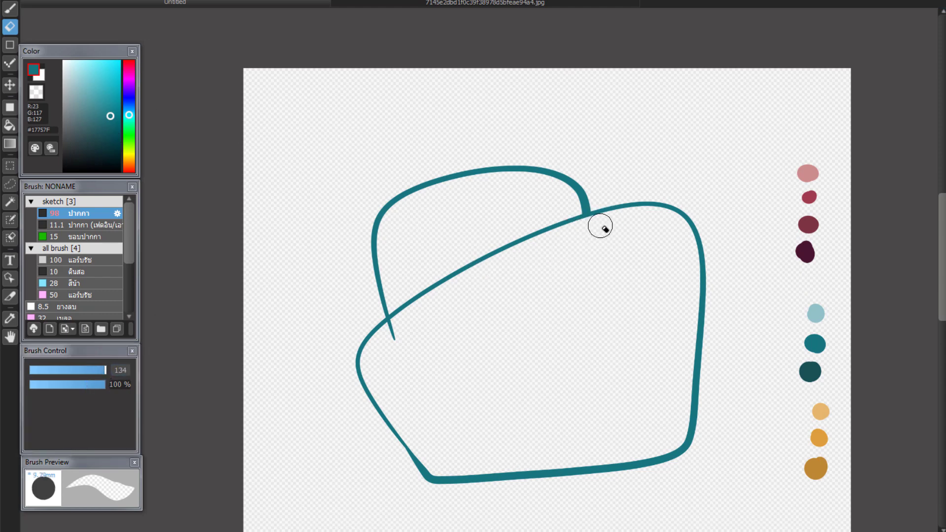
{"action": "left_click_drag", "start_coordinate": [391, 327], "coordinate": [401, 354]}
Duplicate the handle arc slightly below the original and transform the copy into a narrower inner handle line
{"action": "key", "text": "v"}
{"action": "left_click_drag", "start_coordinate": [493, 177], "coordinate": [496, 191]}
{"action": "key", "text": "ctrl+t"}
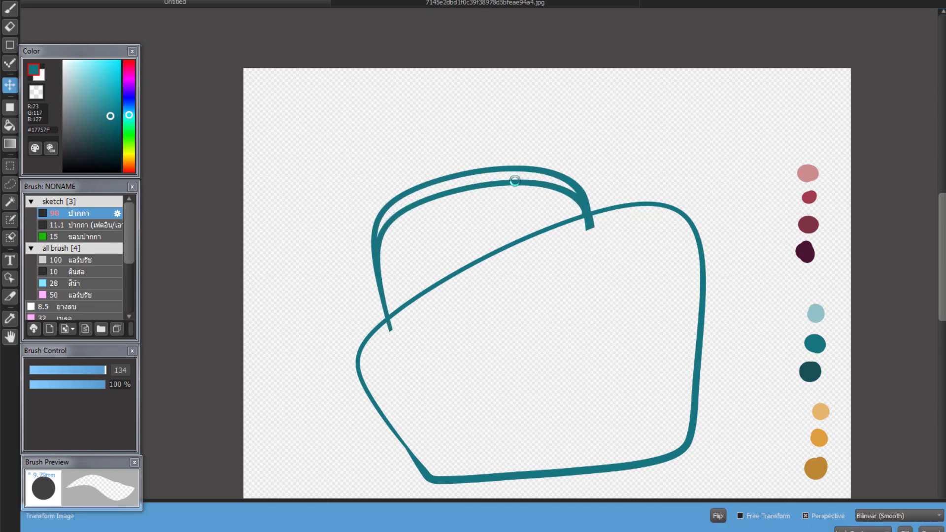
{"action": "left_click_drag", "start_coordinate": [594, 234], "coordinate": [583, 234]}
{"action": "mouse_move", "coordinate": [524, 166]}
{"action": "left_mouse_down"}
{"action": "mouse_move", "coordinate": [482, 157]}
{"action": "mouse_move", "coordinate": [504, 156]}
{"action": "left_mouse_up"}
{"action": "key", "text": "Return"}
Erase the inner handle line's ends where they cross the bag's upper edge
{"action": "key", "text": "e"}
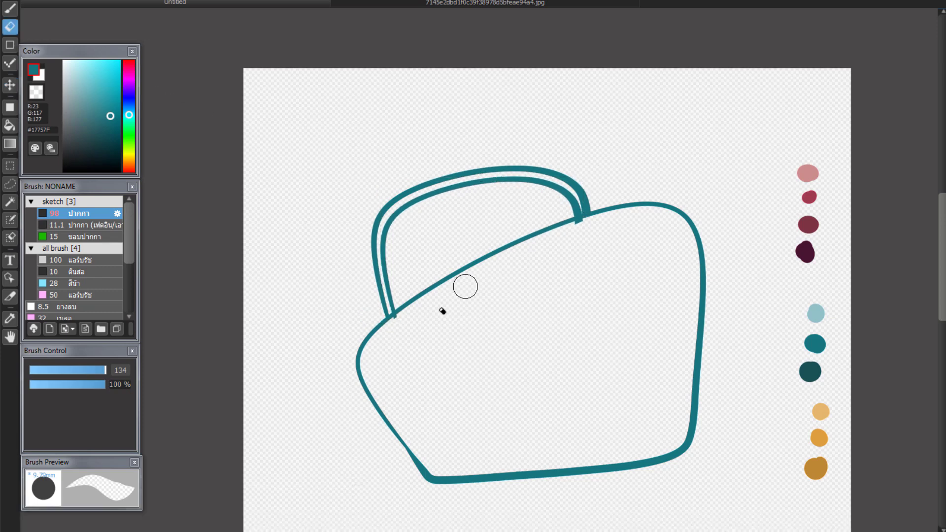
{"action": "left_click_drag", "start_coordinate": [397, 320], "coordinate": [397, 317]}
{"action": "left_click_drag", "start_coordinate": [570, 225], "coordinate": [586, 218]}
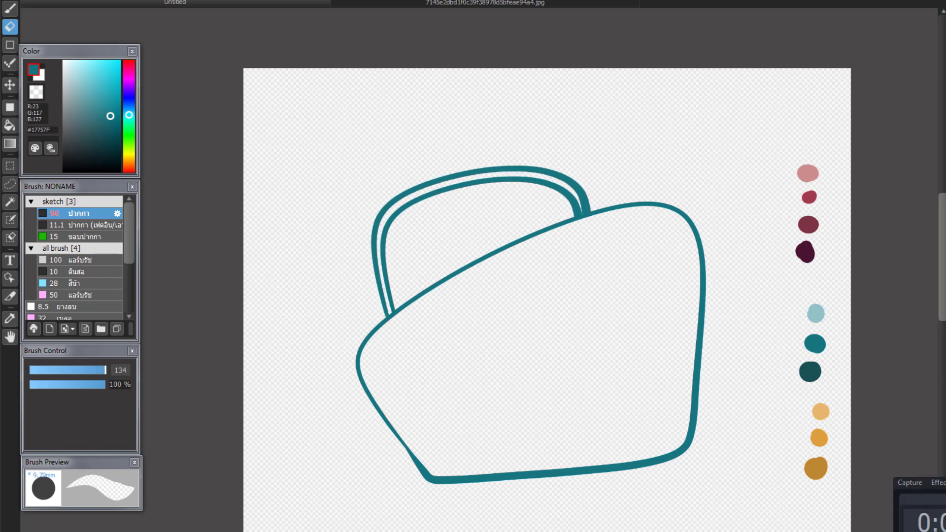
Pick the dark maroon #491430 from the palette swatches and draw a half-circle patch outline against the bag's right side
{"action": "left_click", "coordinate": [805, 252], "text": "alt"}
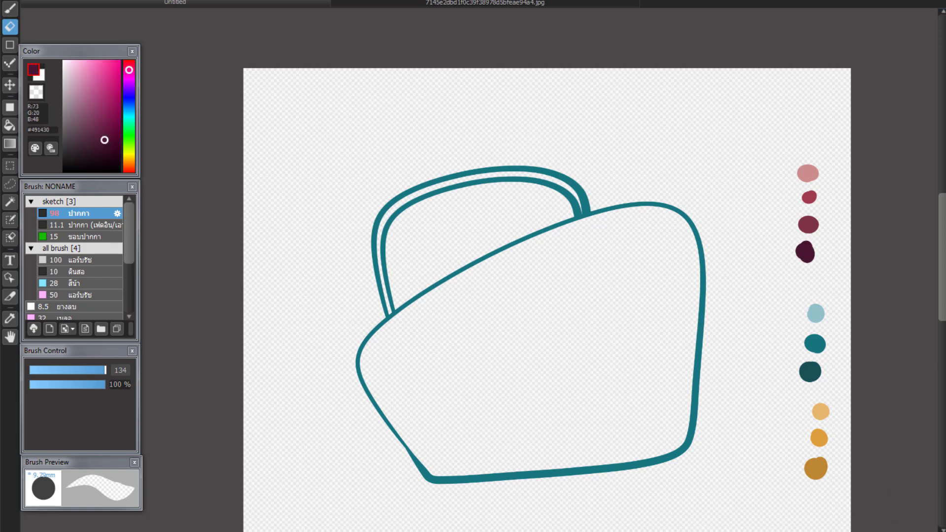
{"action": "key", "text": "b"}
{"action": "mouse_move", "coordinate": [703, 303]}
{"action": "left_mouse_down"}
{"action": "mouse_move", "coordinate": [616, 367]}
{"action": "mouse_move", "coordinate": [701, 419]}
{"action": "left_mouse_up"}
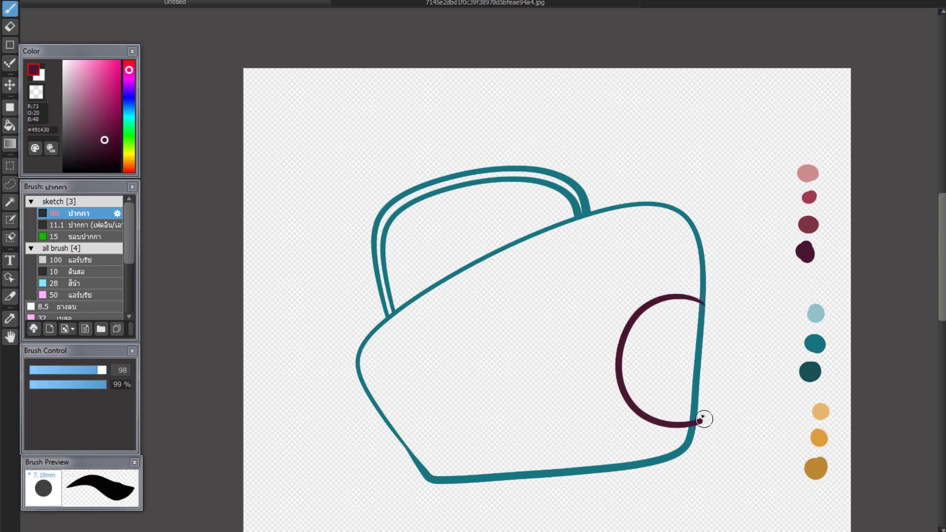
{"action": "mouse_move", "coordinate": [374, 405]}
{"action": "left_mouse_down"}
{"action": "mouse_move", "coordinate": [456, 457]}
{"action": "mouse_move", "coordinate": [394, 469]}
{"action": "left_mouse_up"}
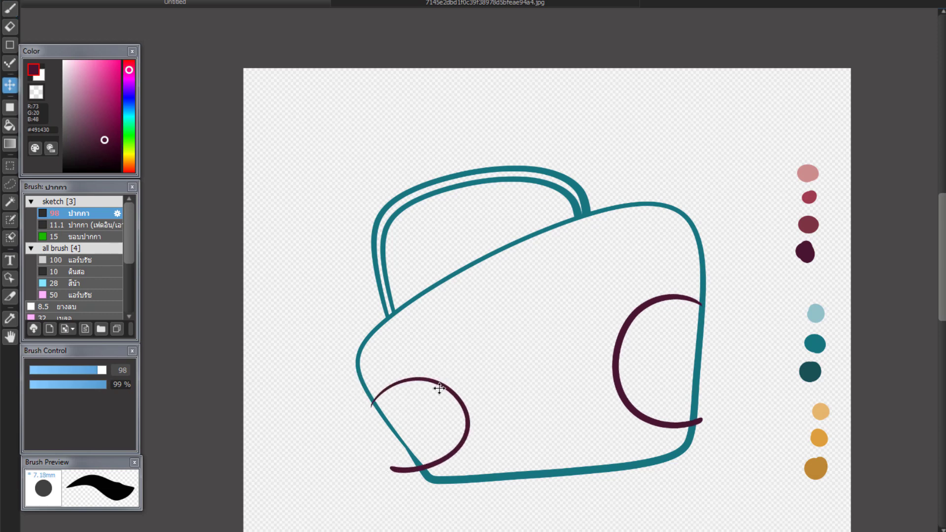
{"action": "key", "text": "ctrl+z"}
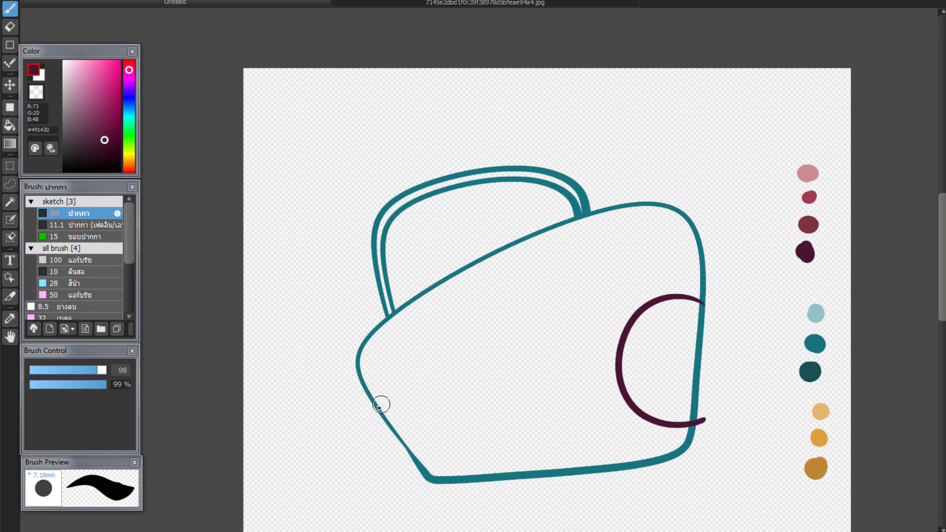
{"action": "left_click_drag", "start_coordinate": [381, 402], "coordinate": [397, 469]}
{"action": "key", "text": "ctrl+z"}
Duplicate the maroon half-circle, move the copy toward the middle of the bag and flip it horizontally
{"action": "key", "text": "ctrl+c"}
{"action": "key", "text": "ctrl+v"}
{"action": "left_click_drag", "start_coordinate": [634, 371], "coordinate": [480, 397]}
{"action": "key", "text": "ctrl+t"}
{"action": "left_click", "coordinate": [718, 515]}
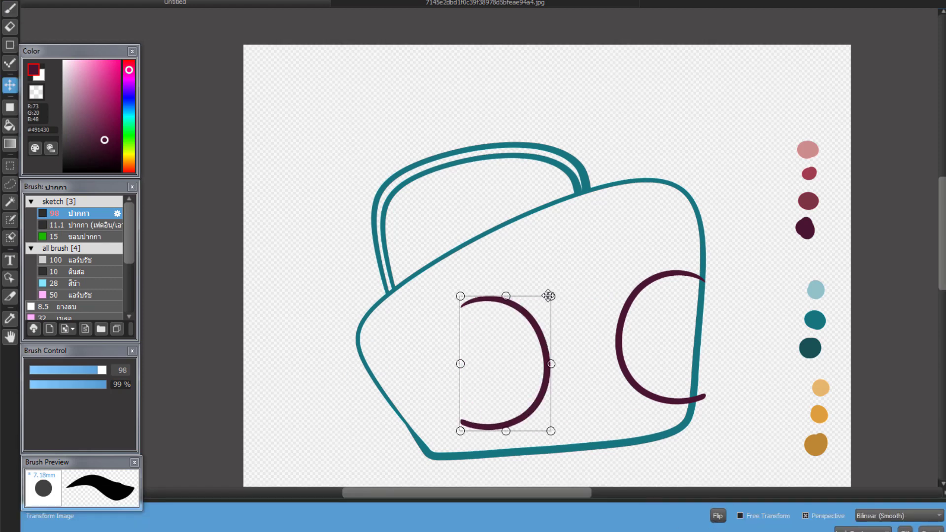
Shrink and rotate the flipped half-circle so that it fits against the bag's slanted lower-left edge
{"action": "left_click_drag", "start_coordinate": [549, 296], "coordinate": [522, 307]}
{"action": "left_click_drag", "start_coordinate": [460, 363], "coordinate": [383, 394]}
{"action": "mouse_move", "coordinate": [448, 354]}
{"action": "left_mouse_down"}
{"action": "mouse_move", "coordinate": [435, 346]}
{"action": "mouse_move", "coordinate": [435, 360]}
{"action": "left_mouse_up"}
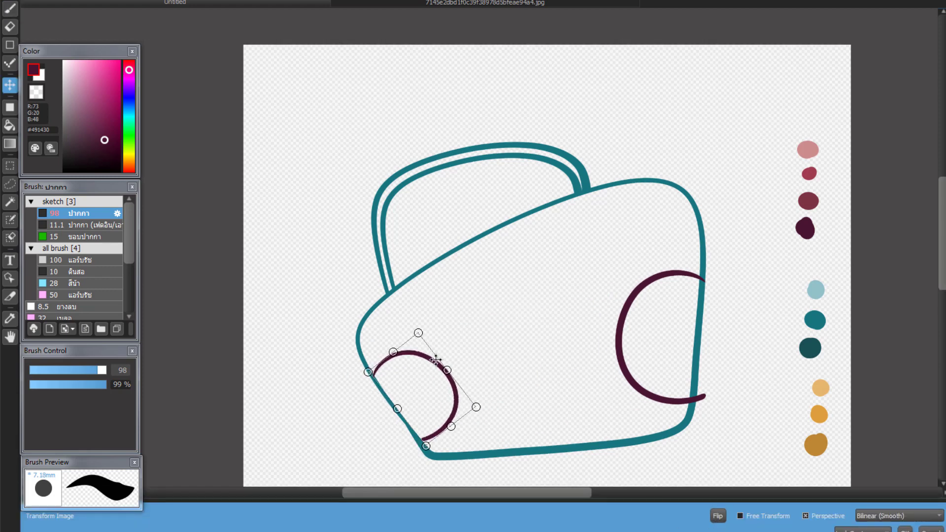
{"action": "left_click_drag", "start_coordinate": [477, 330], "coordinate": [483, 335]}
{"action": "left_click_drag", "start_coordinate": [424, 332], "coordinate": [424, 337]}
{"action": "left_click_drag", "start_coordinate": [443, 371], "coordinate": [441, 377]}
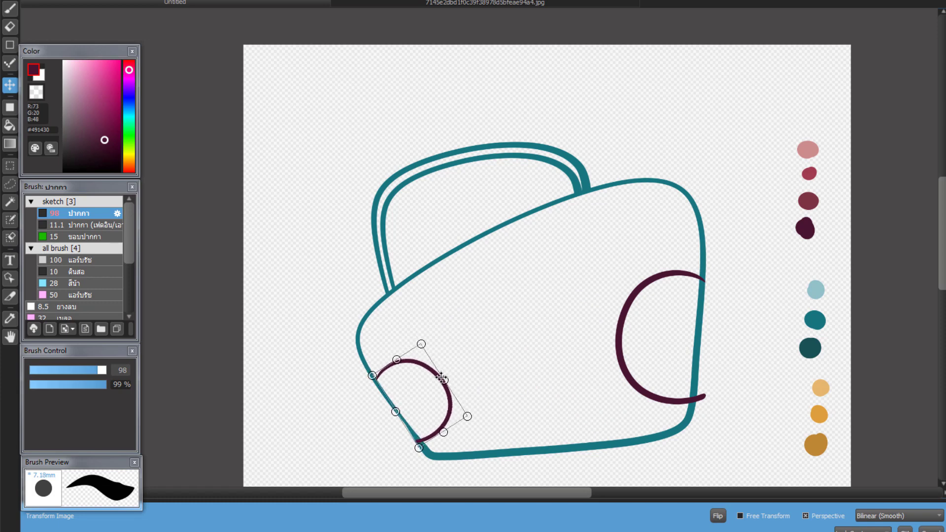
{"action": "key", "text": "Return"}
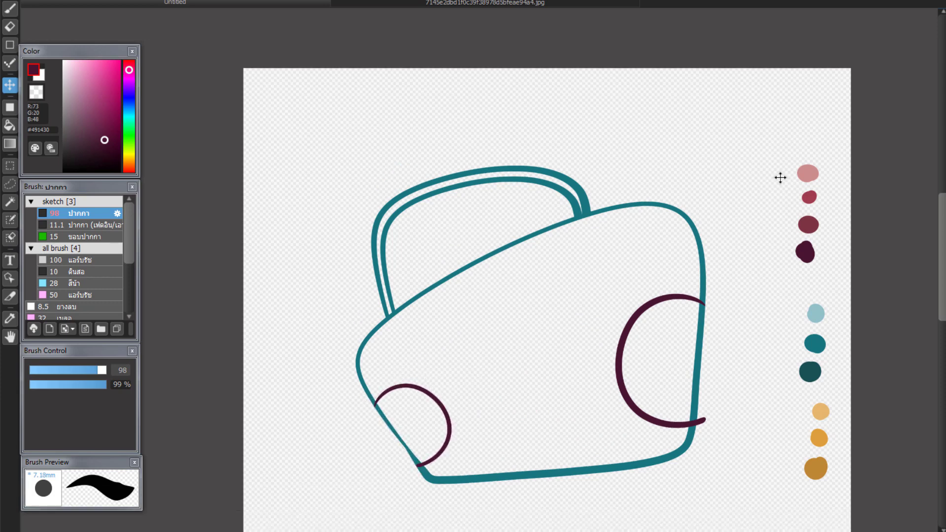
Rotate and reposition the larger half-circle so both its ends meet the bag's right edge
{"action": "key", "text": "ctrl+t"}
{"action": "left_click_drag", "start_coordinate": [644, 286], "coordinate": [628, 284]}
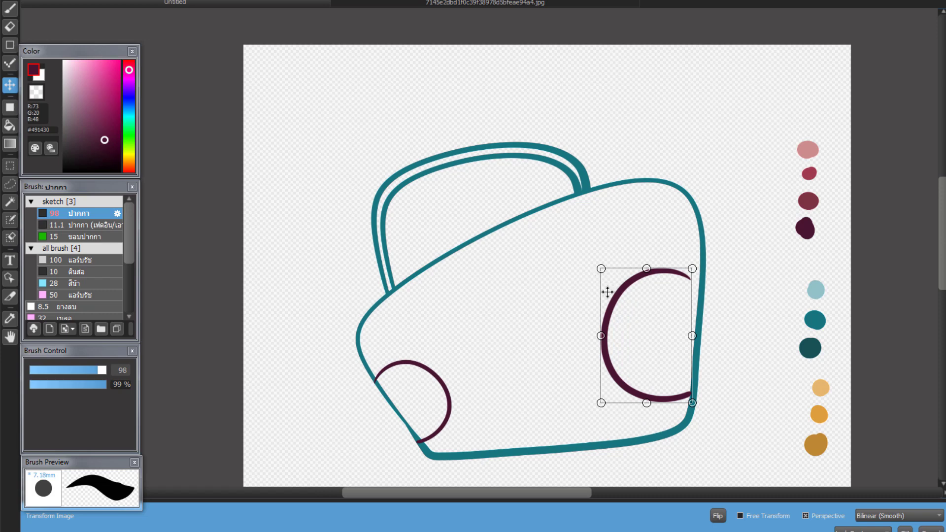
{"action": "left_click_drag", "start_coordinate": [701, 264], "coordinate": [707, 258]}
{"action": "left_click_drag", "start_coordinate": [638, 281], "coordinate": [653, 263]}
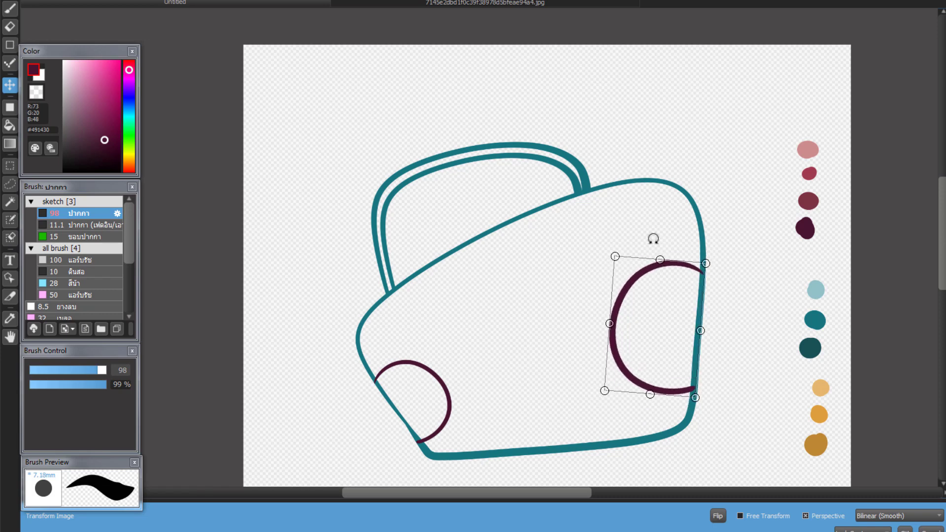
{"action": "key", "text": "Return"}
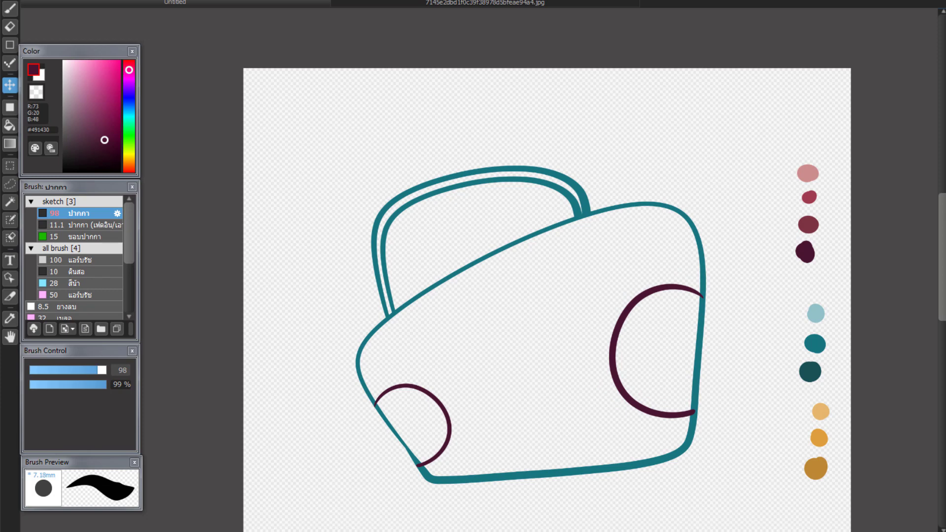
Fill the larger half-circle patch on the bag's right side with dark maroon #491430
{"action": "scroll", "coordinate": [624, 289], "scroll_direction": "up", "scroll_amount": 4}
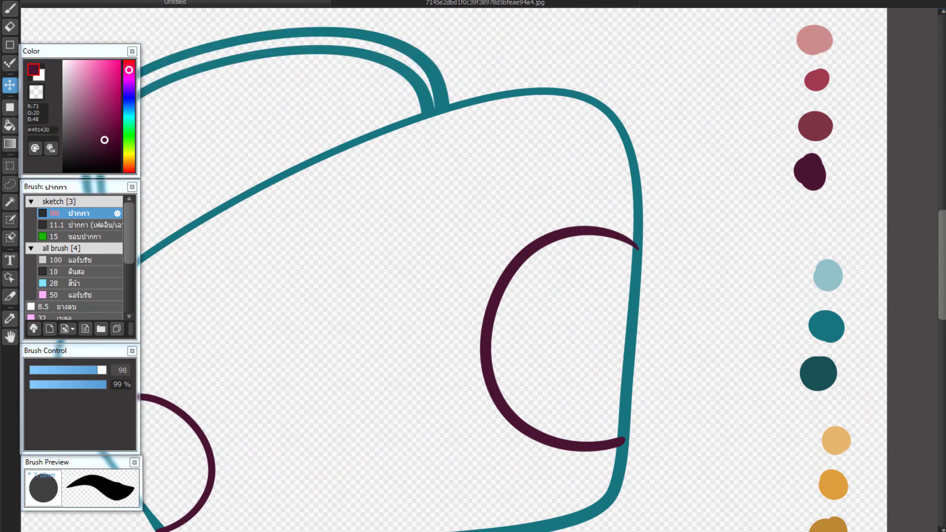
{"action": "key", "text": "g"}
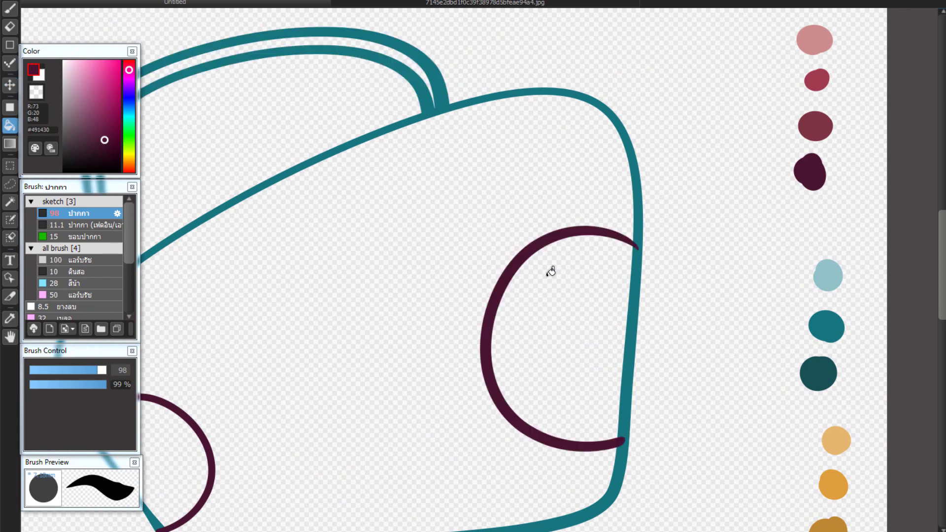
{"action": "left_click", "coordinate": [554, 268]}
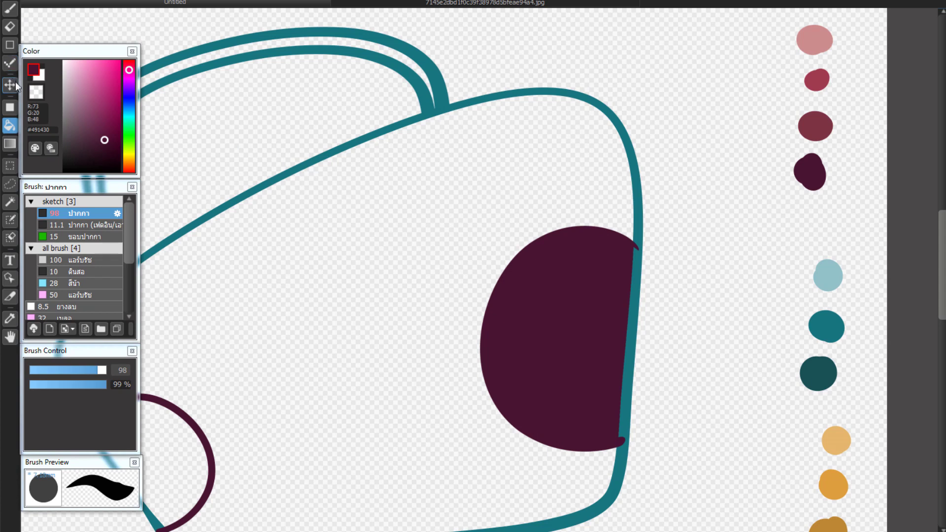
{"action": "key", "text": "ctrl+z"}
{"action": "key", "text": "ctrl+y"}
{"action": "key", "text": "v"}
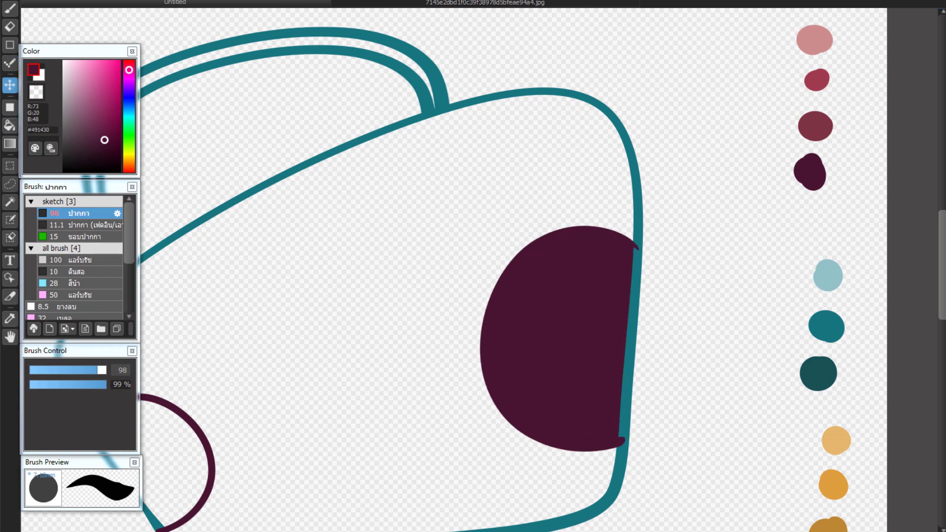
{"action": "key", "text": "ctrl+z"}
{"action": "key", "text": "ctrl+y"}
Examine up close how the filled maroon patch meets the bag's right outline
{"action": "scroll", "coordinate": [612, 328], "scroll_direction": "up", "scroll_amount": 2}
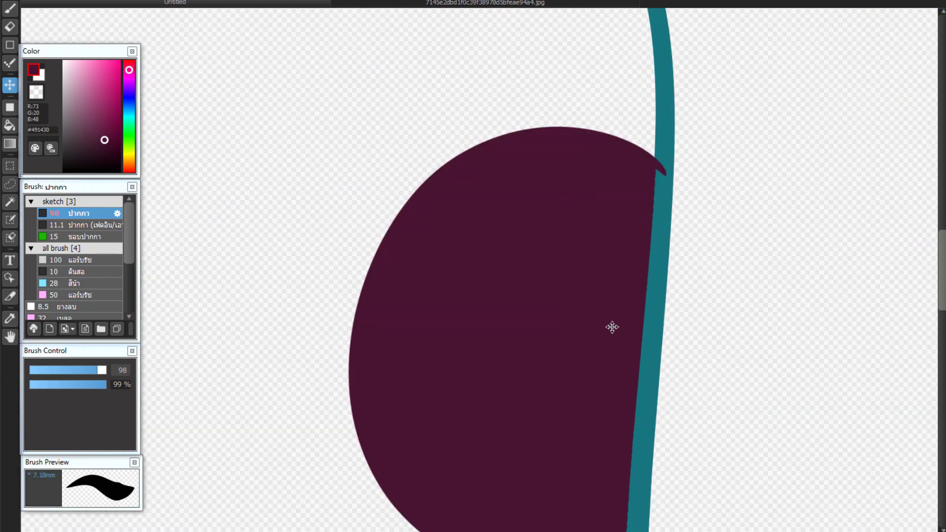
{"action": "left_click_drag", "start_coordinate": [647, 351], "coordinate": [640, 272]}
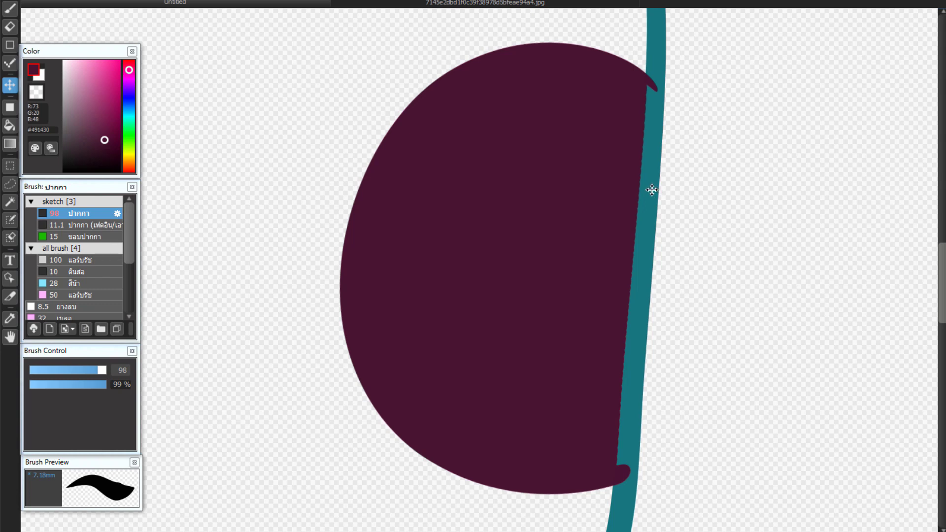
{"action": "left_click", "coordinate": [10, 8]}
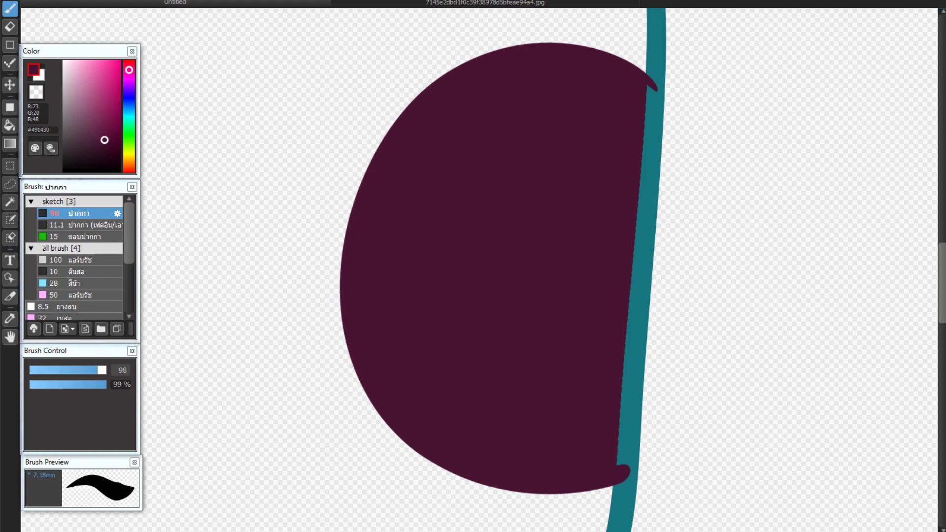
{"action": "left_click_drag", "start_coordinate": [787, 257], "coordinate": [781, 329]}
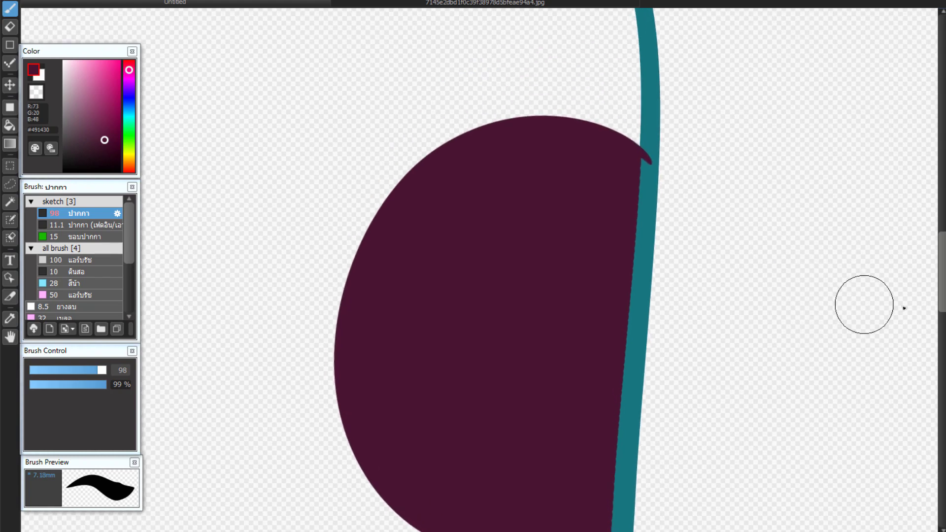
{"action": "key", "text": "v"}
{"action": "mouse_move", "coordinate": [936, 56]}
{"action": "left_mouse_down"}
{"action": "mouse_move", "coordinate": [794, 264]}
{"action": "mouse_move", "coordinate": [789, 324]}
{"action": "left_mouse_up"}
{"action": "scroll", "coordinate": [828, 287], "scroll_direction": "down", "scroll_amount": 1}
{"action": "left_click_drag", "start_coordinate": [657, 336], "coordinate": [662, 277]}
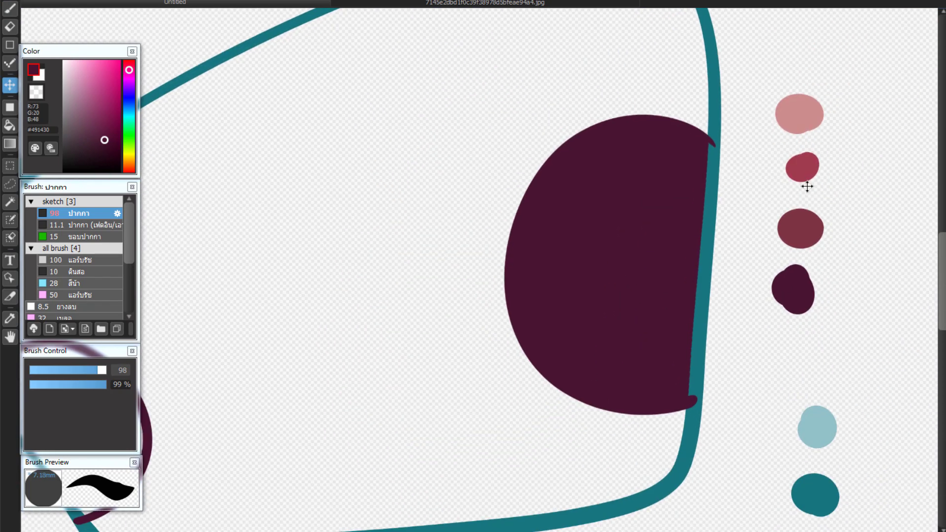
Pick the light pink #CE8E8E from the palette swatches as the brush colour
{"action": "right_click", "coordinate": [809, 113]}
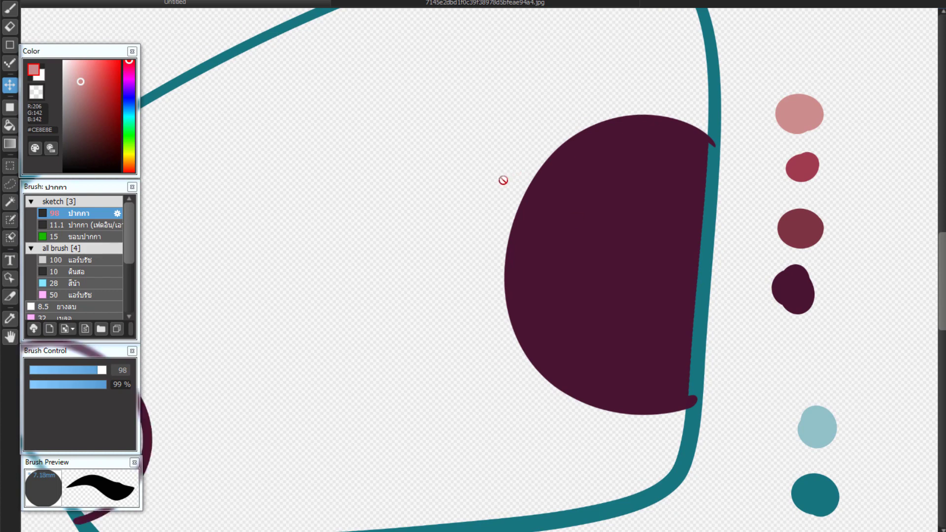
{"action": "key", "text": "b"}
{"action": "left_click_drag", "start_coordinate": [512, 285], "coordinate": [692, 169]}
{"action": "left_click_drag", "start_coordinate": [524, 306], "coordinate": [699, 187]}
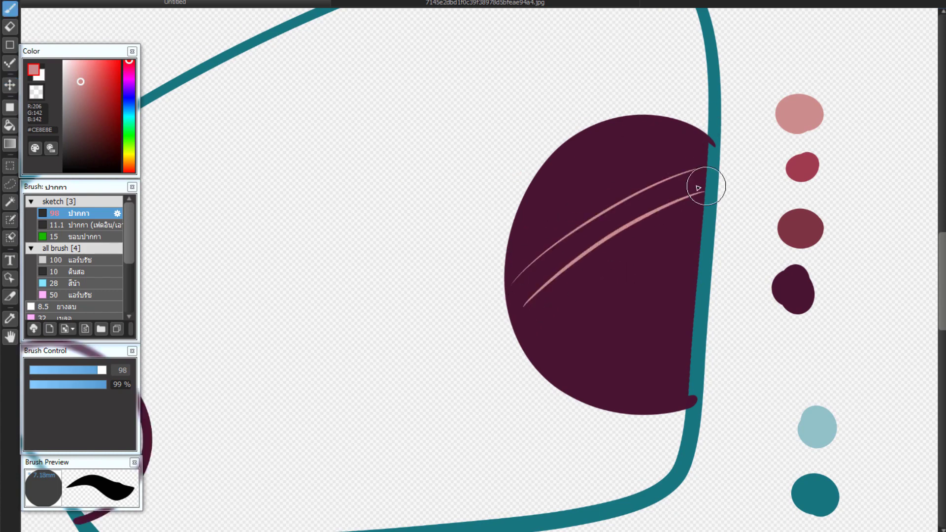
{"action": "key", "text": "ctrl+z"}
{"action": "key", "text": "ctrl+z"}
Reduce the brush size to 59 and draw parallel pink strokes rising diagonally to the right across the maroon patch
{"action": "key", "text": "bracketleft"}
{"action": "key", "text": "bracketleft"}
{"action": "key", "text": "bracketleft"}
{"action": "left_click_drag", "start_coordinate": [523, 288], "coordinate": [694, 202]}
{"action": "left_click_drag", "start_coordinate": [540, 303], "coordinate": [670, 232]}
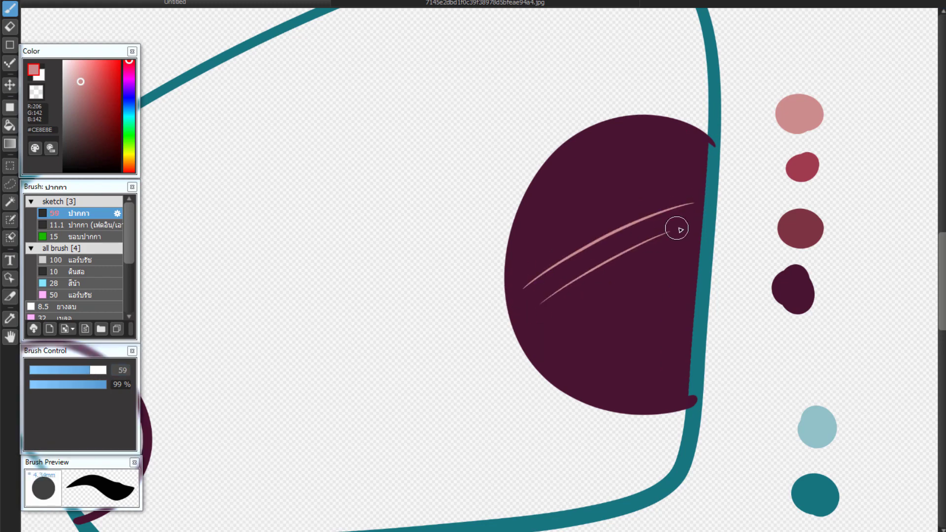
{"action": "left_click_drag", "start_coordinate": [550, 331], "coordinate": [682, 257]}
{"action": "left_click_drag", "start_coordinate": [572, 345], "coordinate": [686, 285]}
{"action": "mouse_move", "coordinate": [593, 365]}
{"action": "left_mouse_down"}
{"action": "mouse_move", "coordinate": [631, 368]}
{"action": "mouse_move", "coordinate": [673, 321]}
{"action": "left_mouse_up"}
{"action": "left_click_drag", "start_coordinate": [617, 384], "coordinate": [667, 353]}
{"action": "left_click_drag", "start_coordinate": [644, 391], "coordinate": [670, 377]}
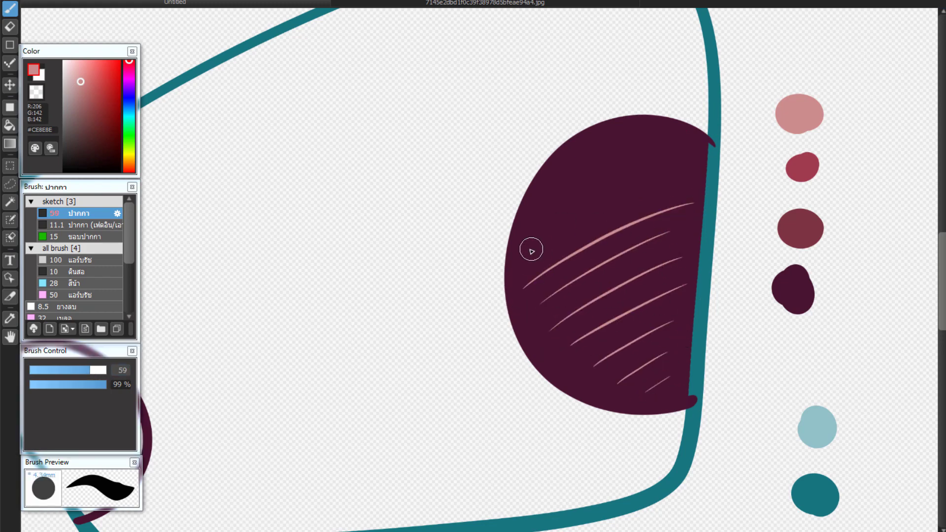
{"action": "left_click_drag", "start_coordinate": [532, 243], "coordinate": [687, 177]}
{"action": "left_click_drag", "start_coordinate": [552, 201], "coordinate": [683, 156]}
{"action": "mouse_move", "coordinate": [583, 161]}
{"action": "left_mouse_down"}
{"action": "mouse_move", "coordinate": [680, 141]}
{"action": "mouse_move", "coordinate": [697, 160]}
{"action": "left_mouse_up"}
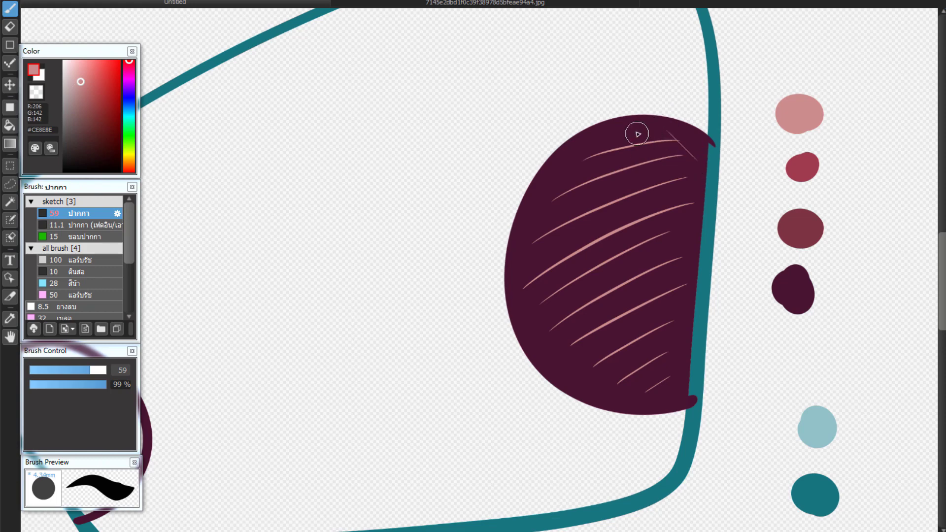
Cross the pink hatching with strokes descending diagonally to the right, making a net pattern on the maroon patch
{"action": "left_click_drag", "start_coordinate": [639, 128], "coordinate": [686, 173]}
{"action": "left_click_drag", "start_coordinate": [616, 146], "coordinate": [670, 195]}
{"action": "left_click_drag", "start_coordinate": [585, 152], "coordinate": [671, 231]}
{"action": "left_click_drag", "start_coordinate": [565, 176], "coordinate": [668, 265]}
{"action": "left_click_drag", "start_coordinate": [543, 193], "coordinate": [667, 303]}
{"action": "left_click_drag", "start_coordinate": [540, 228], "coordinate": [656, 335]}
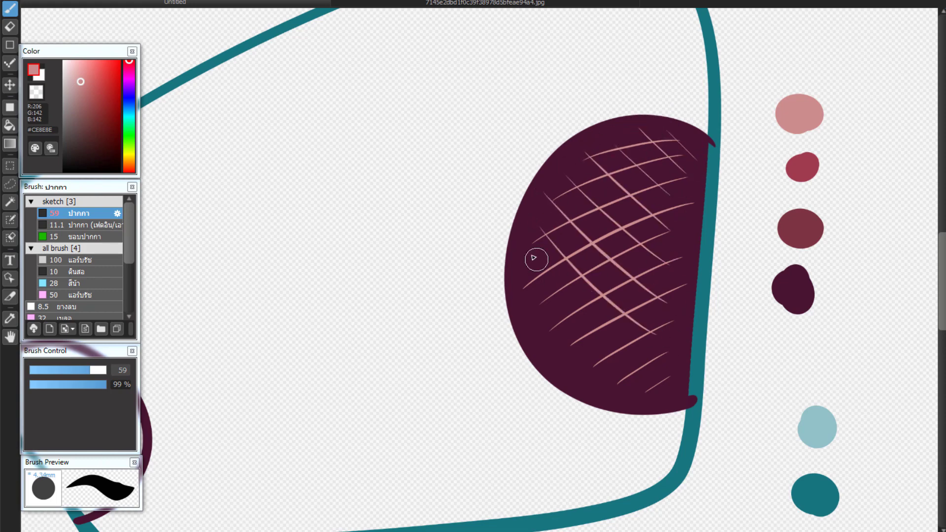
{"action": "left_click_drag", "start_coordinate": [535, 269], "coordinate": [658, 363]}
{"action": "left_click_drag", "start_coordinate": [549, 324], "coordinate": [667, 384]}
Place an ellipse ruler in the middle of the bag's body
{"action": "mouse_move", "coordinate": [608, 329]}
{"action": "left_mouse_down"}
{"action": "mouse_move", "coordinate": [711, 312]}
{"action": "mouse_move", "coordinate": [685, 318]}
{"action": "left_mouse_up"}
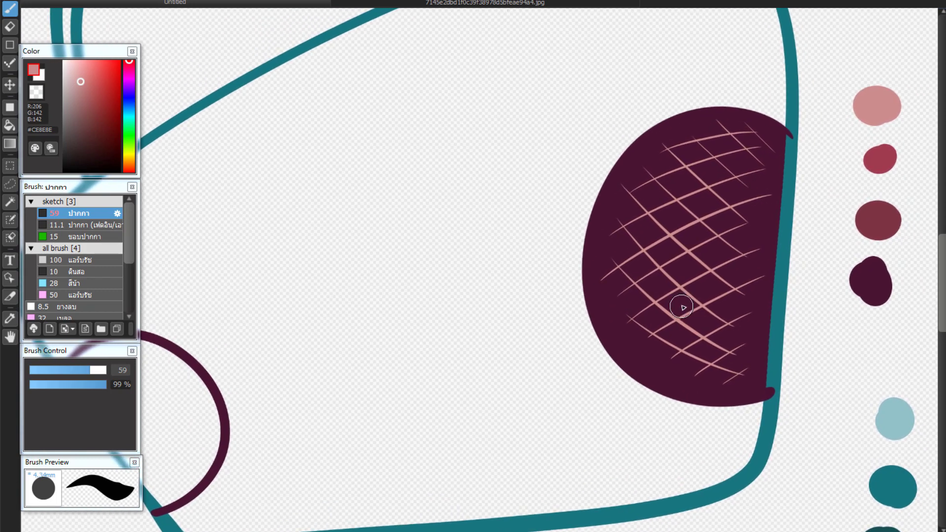
{"action": "scroll", "coordinate": [722, 134], "scroll_direction": "down", "scroll_amount": 2}
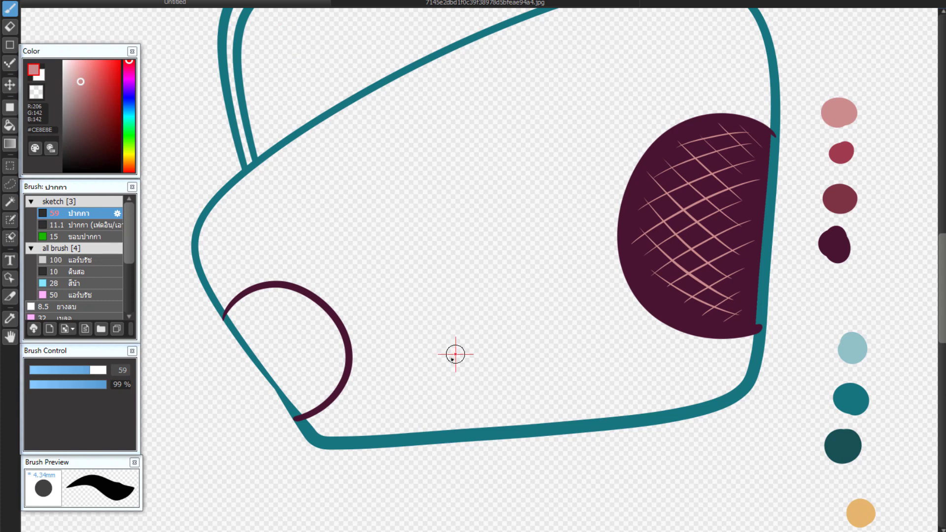
{"action": "left_click_drag", "start_coordinate": [433, 325], "coordinate": [522, 393]}
{"action": "mouse_move", "coordinate": [502, 337]}
{"action": "left_mouse_down"}
{"action": "mouse_move", "coordinate": [496, 219]}
{"action": "mouse_move", "coordinate": [468, 315]}
{"action": "left_mouse_up"}
{"action": "key", "text": "ctrl+z"}
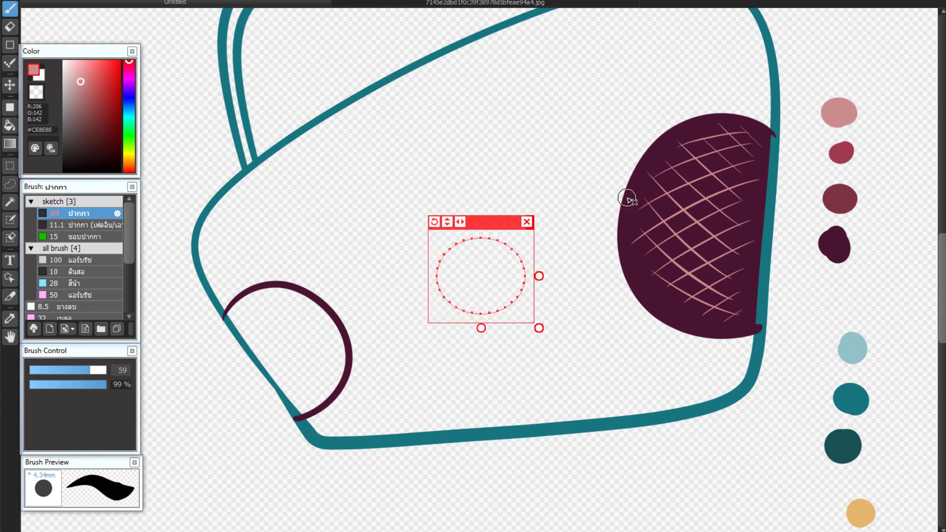
Trace the ellipse ruler in teal #17757F to draw a ring in the middle of the body, and remove the ruler
{"action": "left_click", "coordinate": [845, 397], "text": "alt"}
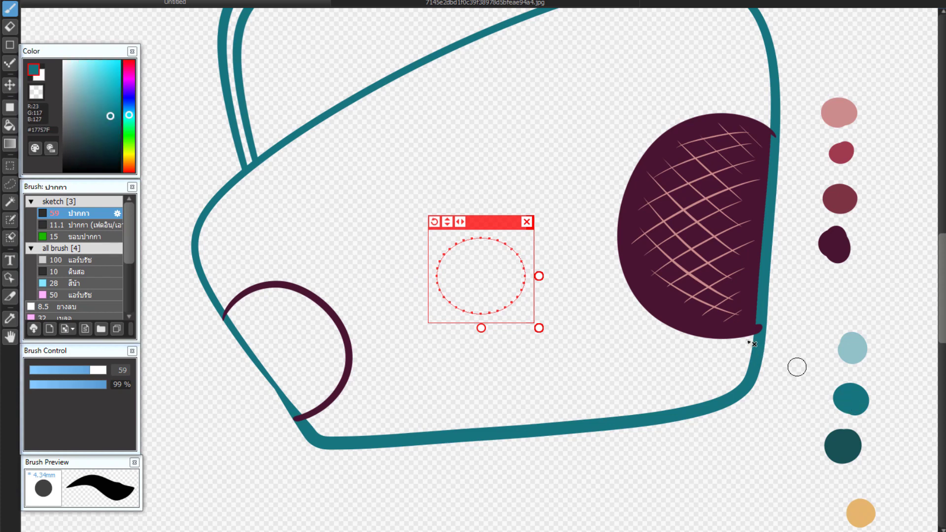
{"action": "left_click_drag", "start_coordinate": [485, 251], "coordinate": [444, 305]}
{"action": "left_click", "coordinate": [526, 222]}
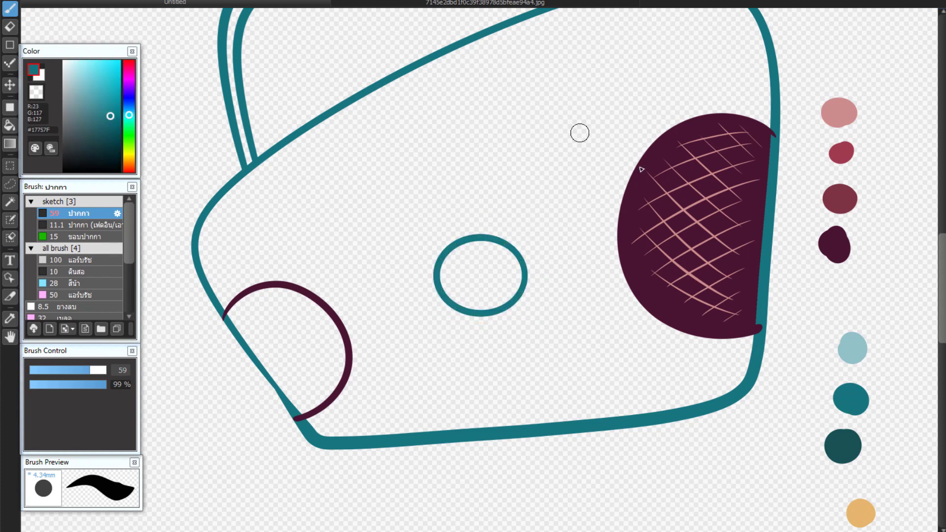
Place a smaller circular ellipse ruler below the teal ring, trace it in orange #DF9F3C from the swatches, and remove the ruler
{"action": "left_click", "coordinate": [308, 2]}
{"action": "left_click_drag", "start_coordinate": [476, 221], "coordinate": [454, 338]}
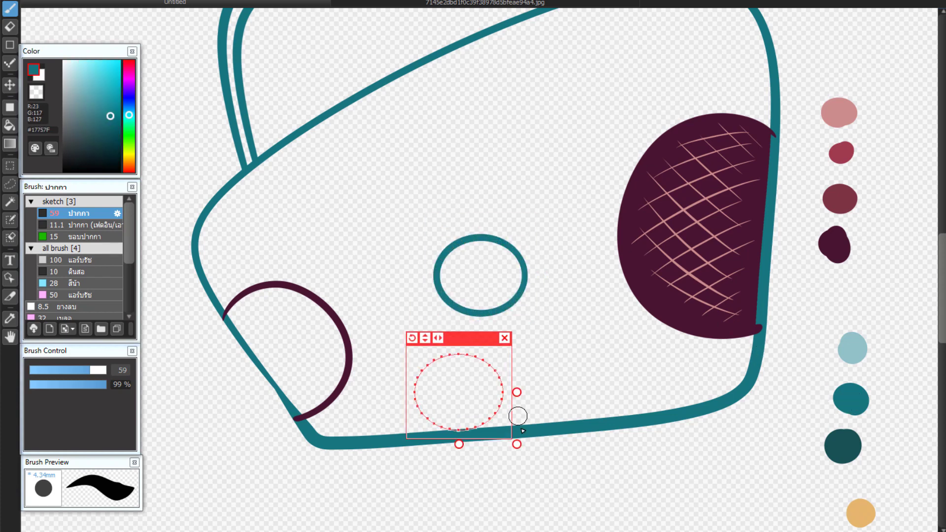
{"action": "left_click_drag", "start_coordinate": [517, 442], "coordinate": [456, 425]}
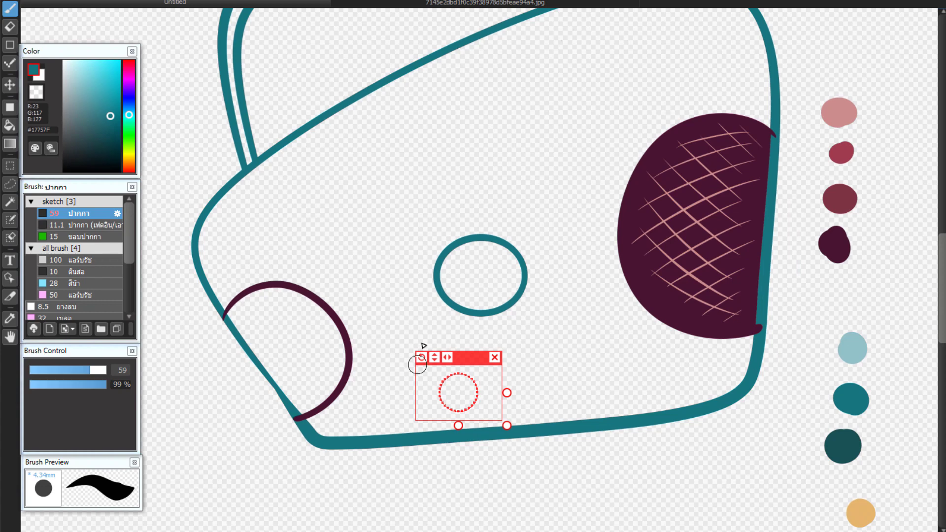
{"action": "left_click_drag", "start_coordinate": [793, 405], "coordinate": [808, 308]}
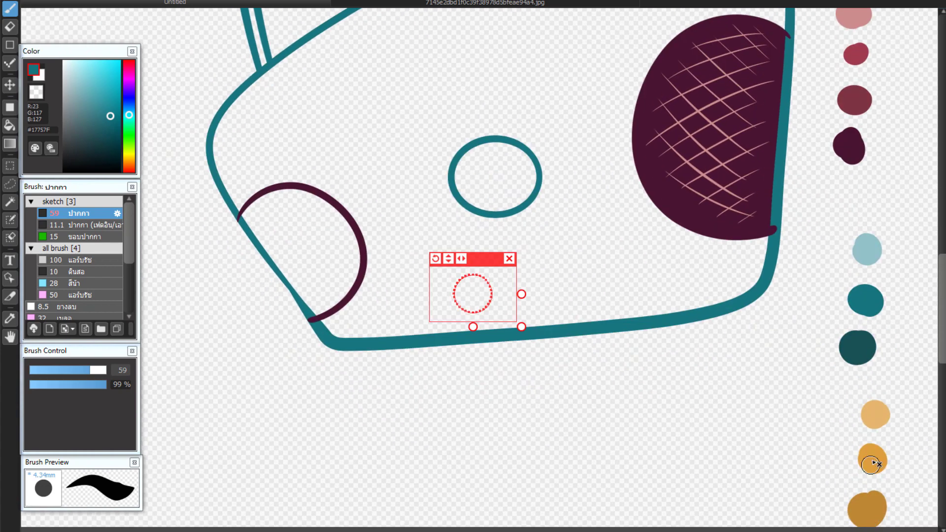
{"action": "left_click", "coordinate": [872, 463], "text": "alt"}
{"action": "mouse_move", "coordinate": [464, 273]}
{"action": "left_mouse_down"}
{"action": "mouse_move", "coordinate": [487, 329]}
{"action": "mouse_move", "coordinate": [517, 340]}
{"action": "left_mouse_up"}
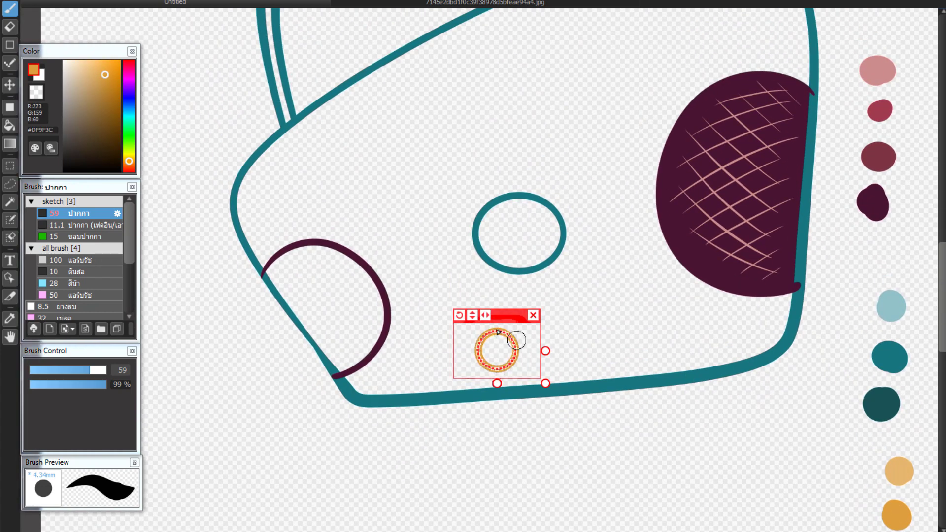
{"action": "left_click", "coordinate": [533, 315]}
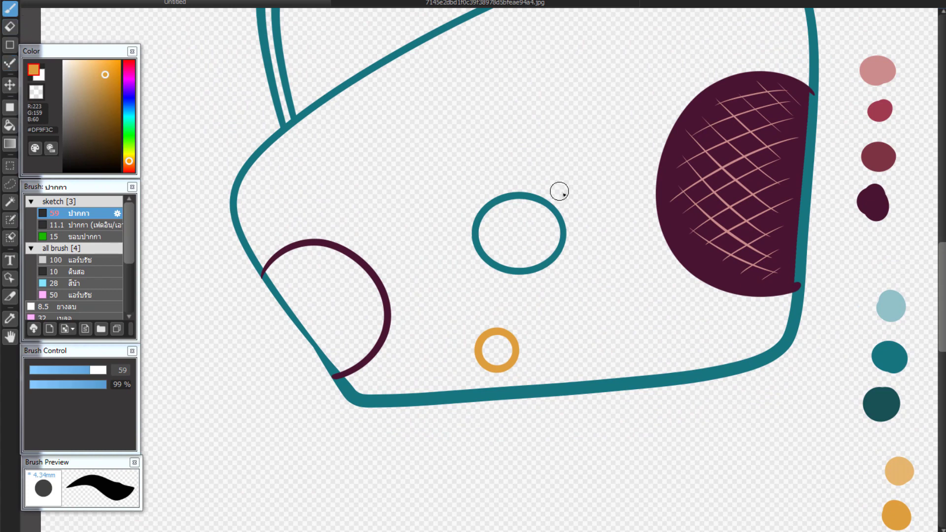
Copy the orange ring twice to form a row of three, erasing the extra teal ring copied along with it
{"action": "key", "text": "v"}
{"action": "left_click_drag", "start_coordinate": [518, 353], "coordinate": [578, 349]}
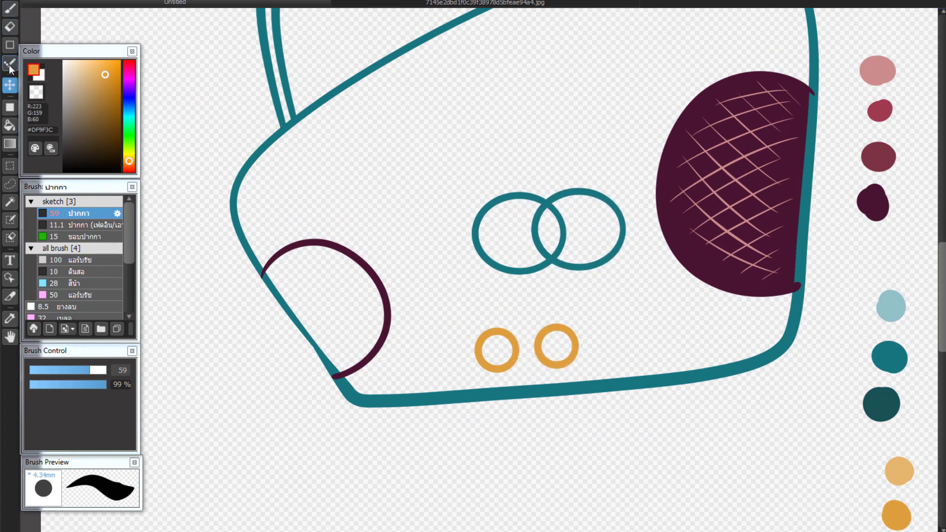
{"action": "left_click", "coordinate": [10, 26]}
{"action": "mouse_move", "coordinate": [606, 196]}
{"action": "left_mouse_down"}
{"action": "mouse_move", "coordinate": [566, 217]}
{"action": "mouse_move", "coordinate": [582, 240]}
{"action": "mouse_move", "coordinate": [614, 186]}
{"action": "left_mouse_up"}
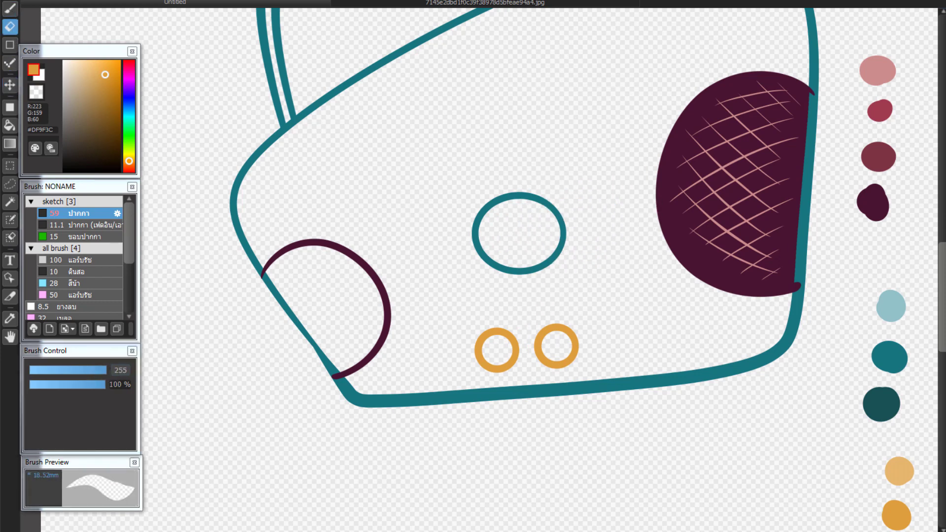
{"action": "key", "text": "v"}
{"action": "left_click_drag", "start_coordinate": [515, 352], "coordinate": [577, 348]}
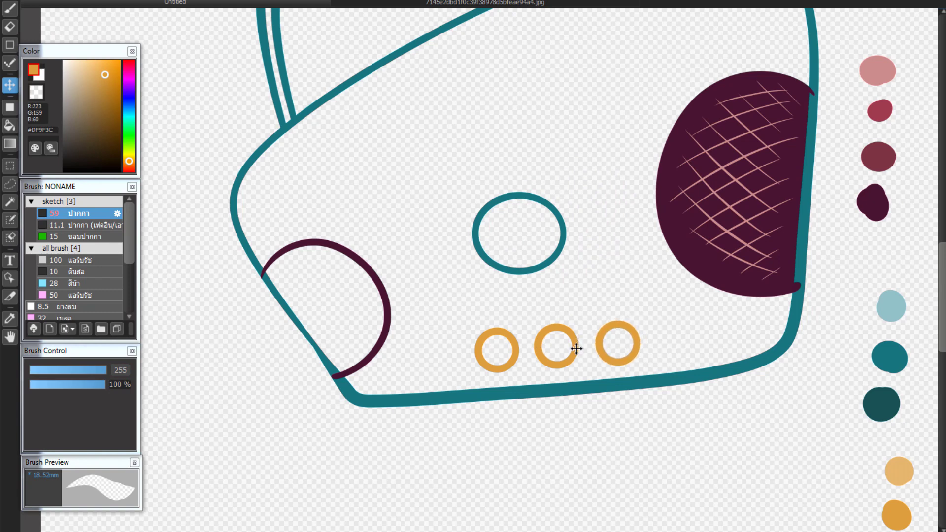
Free-transform the body outline so its right-hand corners sit lower, and move the handle down slightly to meet it
{"action": "scroll", "coordinate": [828, 302], "scroll_direction": "down", "scroll_amount": 2}
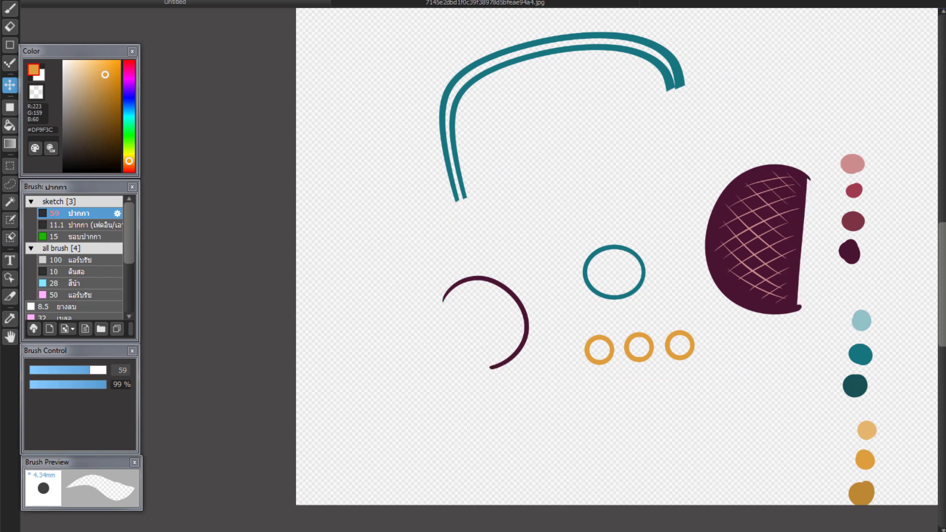
{"action": "key", "text": "ctrl+t"}
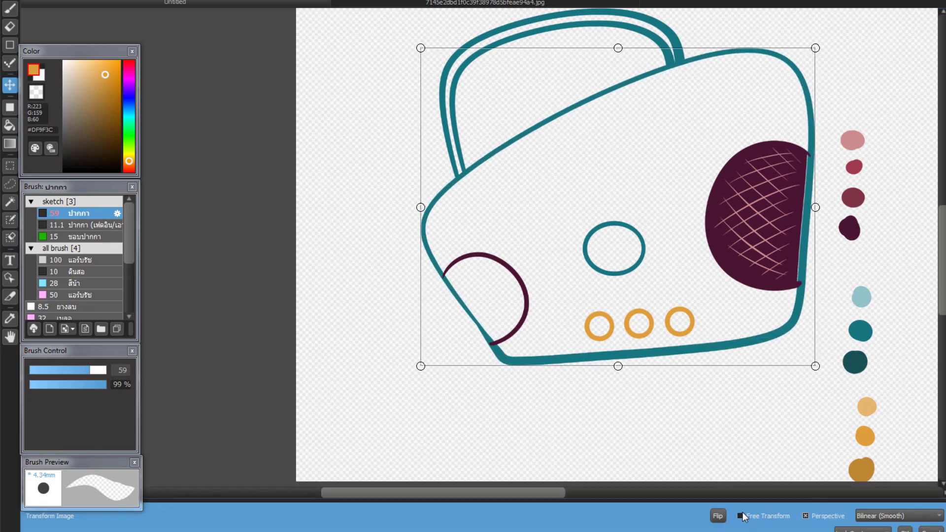
{"action": "left_click_drag", "start_coordinate": [818, 366], "coordinate": [816, 389]}
{"action": "left_click_drag", "start_coordinate": [818, 50], "coordinate": [818, 60]}
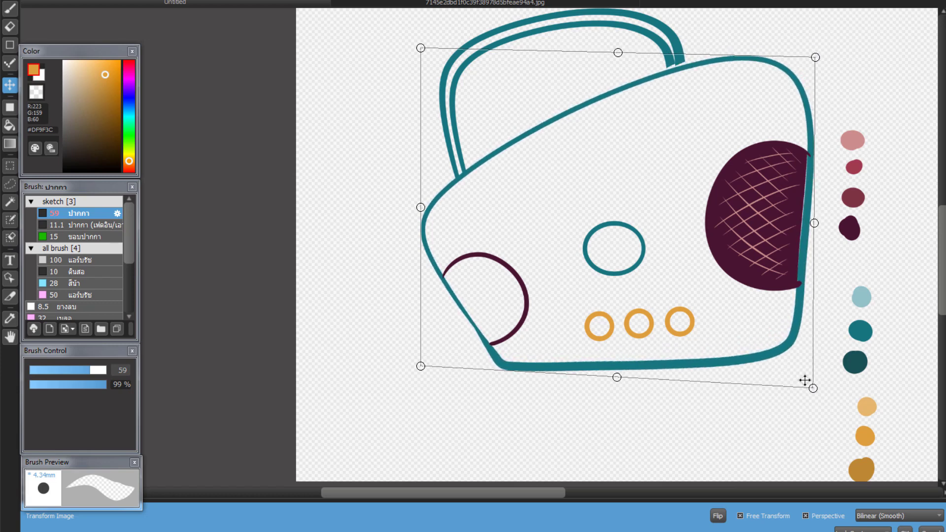
{"action": "left_click_drag", "start_coordinate": [810, 382], "coordinate": [808, 386]}
{"action": "key", "text": "Return"}
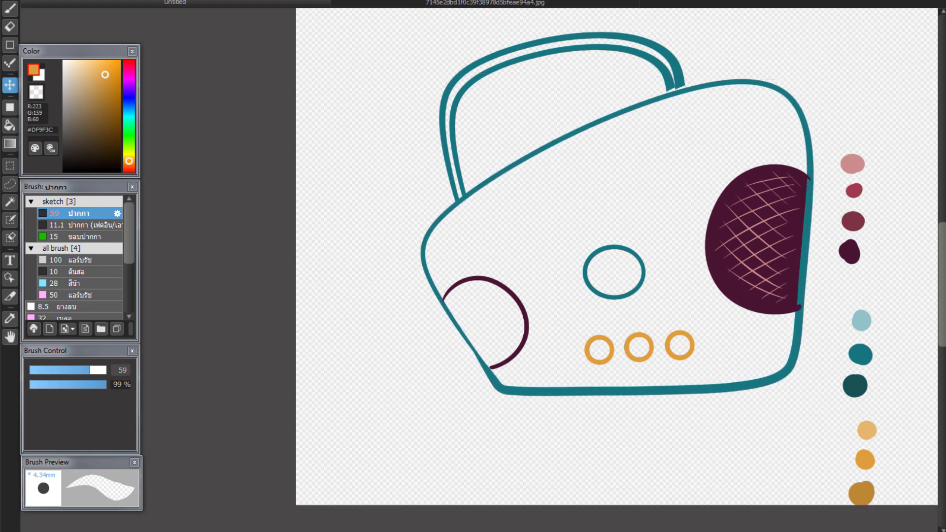
{"action": "left_click_drag", "start_coordinate": [637, 43], "coordinate": [637, 48]}
{"action": "key", "text": "e"}
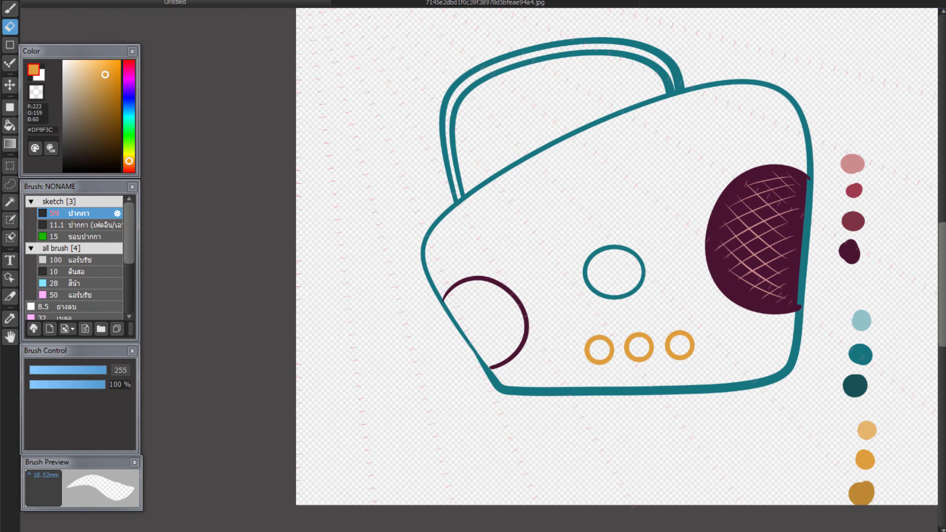
{"action": "left_click_drag", "start_coordinate": [88, 370], "coordinate": [82, 371]}
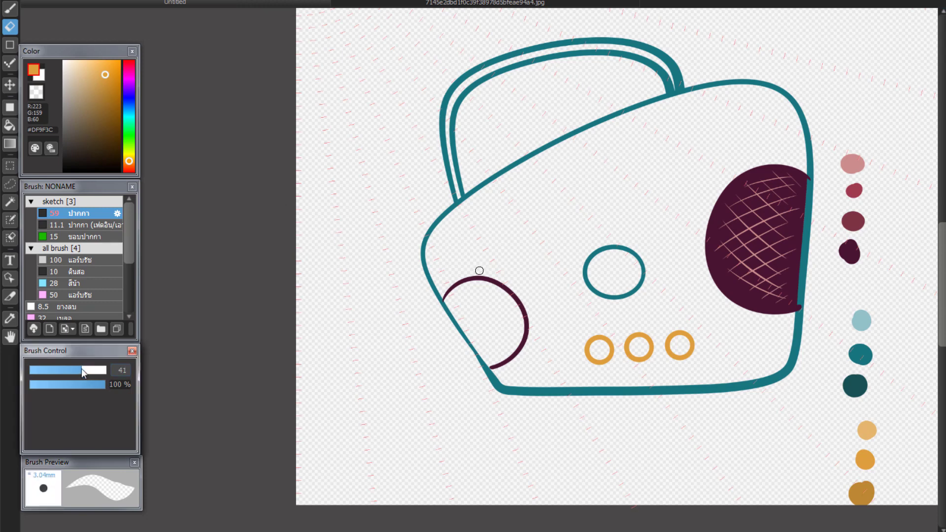
{"action": "key", "text": "b"}
{"action": "left_click_drag", "start_coordinate": [590, 157], "coordinate": [605, 135]}
{"action": "mouse_move", "coordinate": [616, 141]}
{"action": "left_mouse_down"}
{"action": "mouse_move", "coordinate": [632, 114]}
{"action": "mouse_move", "coordinate": [644, 124]}
{"action": "left_mouse_up"}
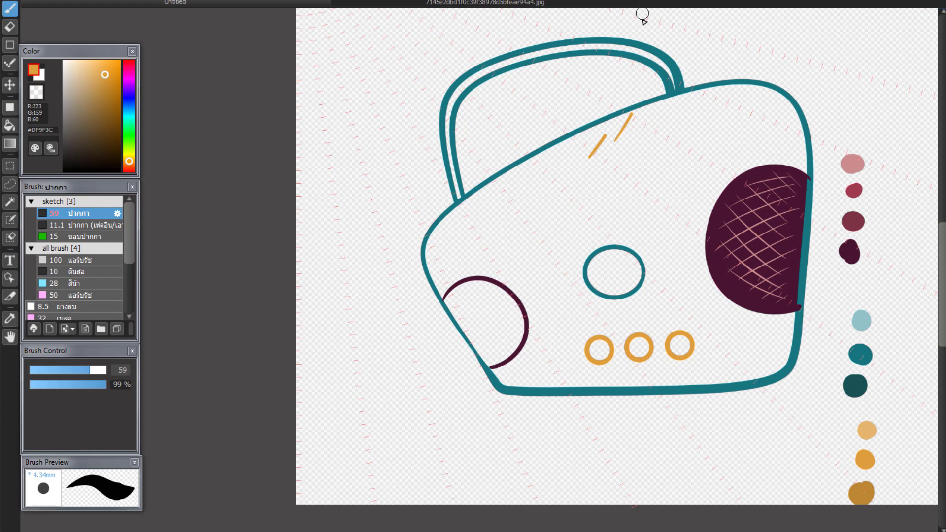
{"action": "key", "text": "ctrl+z"}
{"action": "key", "text": "ctrl+z"}
Set the brush size to 116 and the stroke correction to 36, and paint one long orange stripe rising across the upper body
{"action": "left_click", "coordinate": [102, 370]}
{"action": "left_click", "coordinate": [429, 1]}
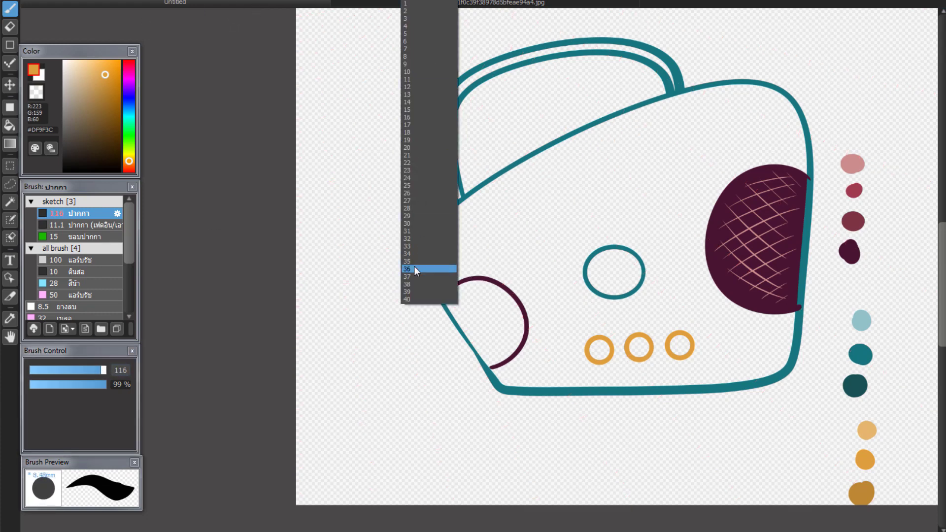
{"action": "left_click", "coordinate": [413, 270]}
{"action": "left_click_drag", "start_coordinate": [561, 173], "coordinate": [715, 112]}
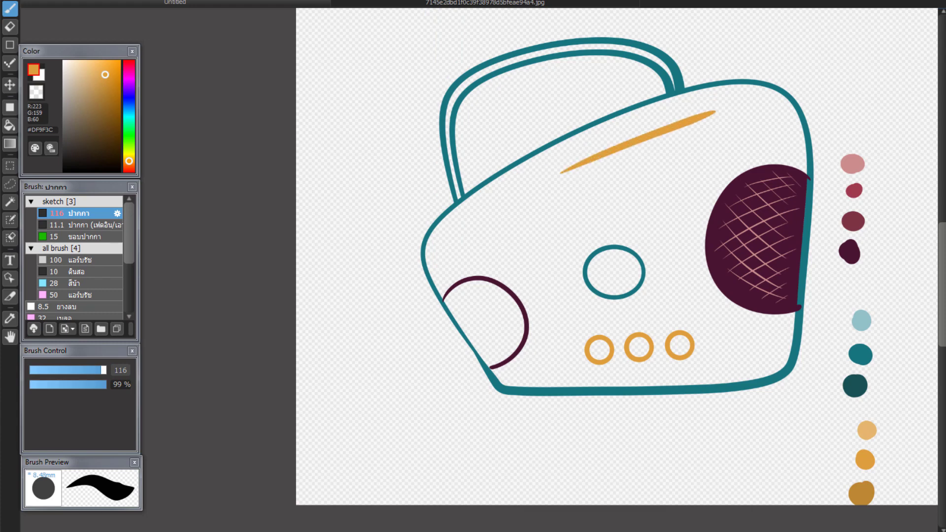
Duplicate the orange stripe into a staggered set of four parallel stripes on the upper body
{"action": "key", "text": "v"}
{"action": "left_click_drag", "start_coordinate": [629, 143], "coordinate": [630, 160]}
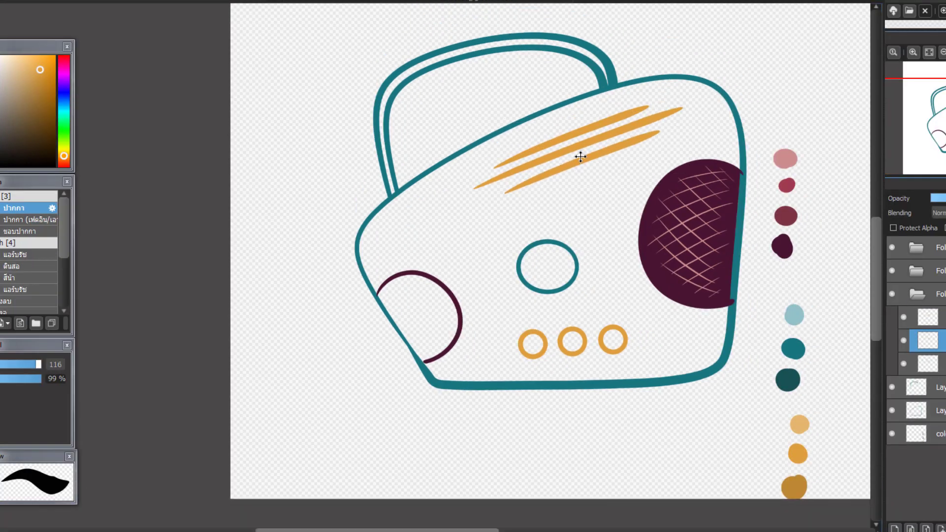
{"action": "key", "text": "ctrl+j"}
{"action": "key", "text": "ctrl+t"}
{"action": "left_click_drag", "start_coordinate": [682, 161], "coordinate": [660, 150]}
{"action": "key", "text": "Return"}
Merge the folder holding the orange stripes into a single layer
{"action": "left_click", "coordinate": [917, 294]}
{"action": "left_click", "coordinate": [10, 1]}
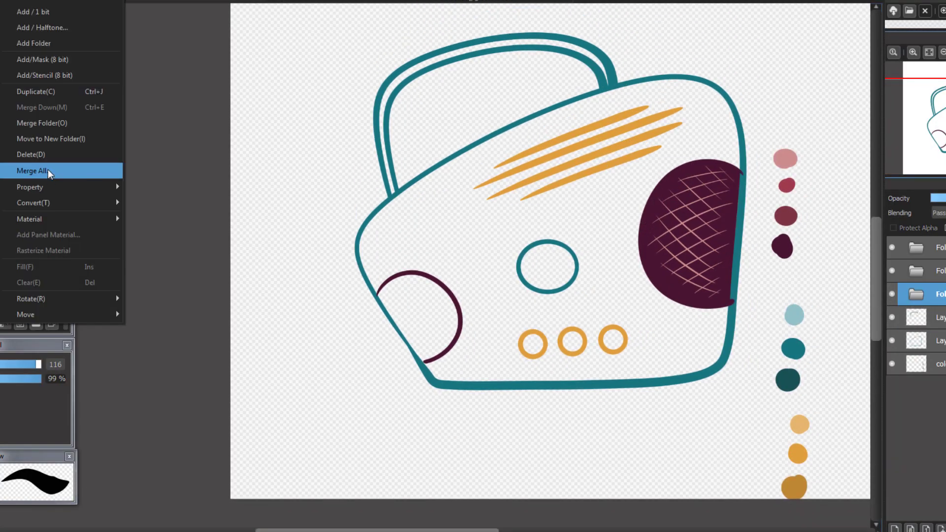
{"action": "left_click", "coordinate": [48, 170]}
Duplicate the teal ring's layer and scale the copy down inside the original to form a concentric ring
{"action": "left_click", "coordinate": [916, 247]}
{"action": "left_click", "coordinate": [924, 320]}
{"action": "key", "text": "ctrl+j"}
{"action": "left_click", "coordinate": [912, 340]}
{"action": "key", "text": "ctrl+j"}
{"action": "key", "text": "ctrl+t"}
{"action": "left_click_drag", "start_coordinate": [579, 216], "coordinate": [572, 222]}
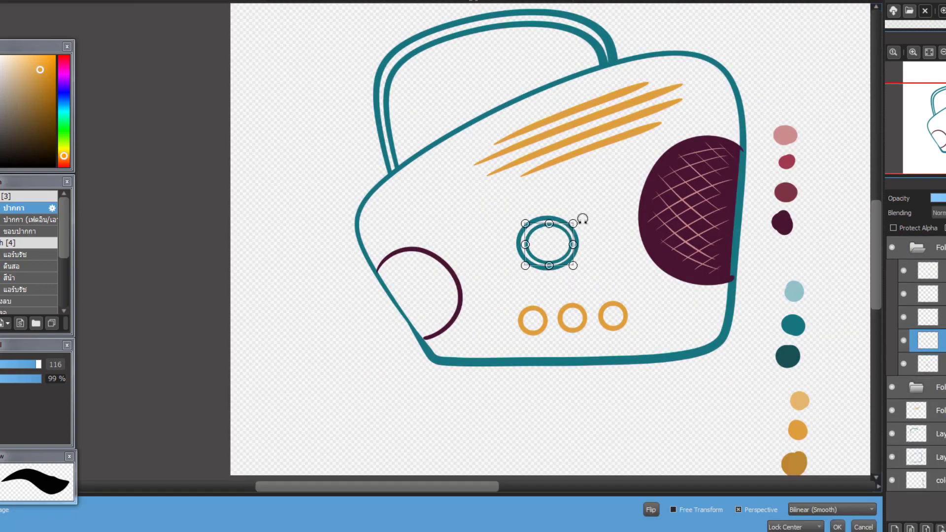
{"action": "key", "text": "Return"}
Duplicate the first orange ring and scale the copy down inside it to form a concentric ring
{"action": "left_click", "coordinate": [925, 318]}
{"action": "key", "text": "ctrl+j"}
{"action": "key", "text": "ctrl+t"}
{"action": "left_click_drag", "start_coordinate": [547, 306], "coordinate": [542, 312]}
{"action": "key", "text": "Return"}
{"action": "left_click", "coordinate": [917, 247]}
Add the orange text "Radio" in Atma Medium beside the lower left of the body, and resize it
{"action": "left_click", "coordinate": [295, 378]}
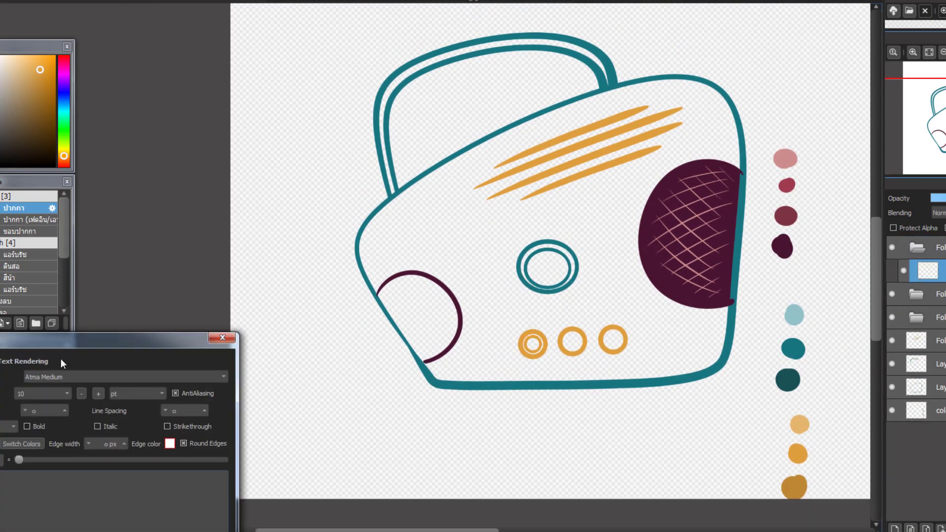
{"action": "type", "text": "Radio"}
{"action": "key", "text": "Return"}
{"action": "left_click", "coordinate": [917, 248]}
{"action": "key", "text": "ctrl+t"}
{"action": "mouse_move", "coordinate": [340, 398]}
{"action": "left_mouse_down"}
{"action": "mouse_move", "coordinate": [327, 420]}
{"action": "mouse_move", "coordinate": [329, 397]}
{"action": "left_mouse_up"}
{"action": "key", "text": "Return"}
Draw a tilted teal ellipse on a new layer at the body's upper left and place the "Radio" text inside it
{"action": "left_click", "coordinate": [942, 528]}
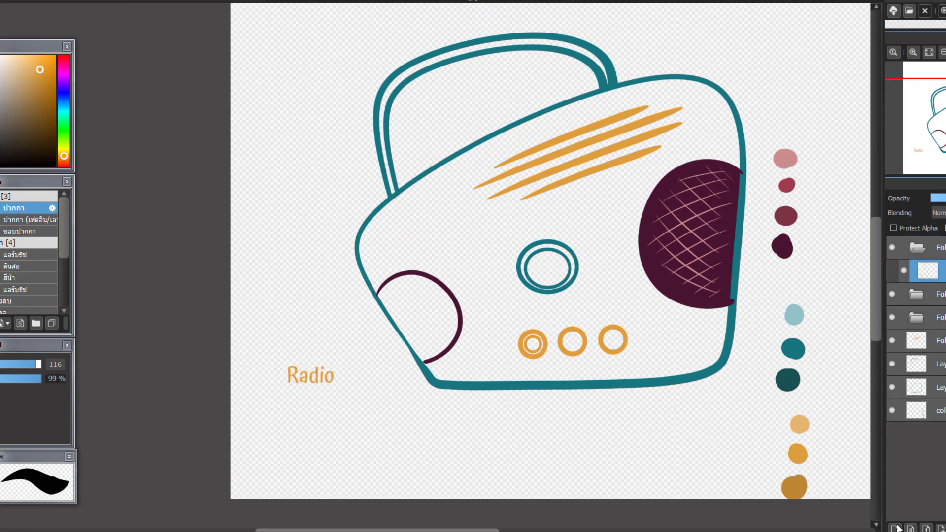
{"action": "left_click", "coordinate": [895, 528]}
{"action": "mouse_move", "coordinate": [329, 163]}
{"action": "left_mouse_down"}
{"action": "mouse_move", "coordinate": [481, 220]}
{"action": "mouse_move", "coordinate": [466, 192]}
{"action": "left_mouse_up"}
{"action": "left_click", "coordinate": [467, 194]}
{"action": "key", "text": "ctrl+t"}
{"action": "key", "text": "Return"}
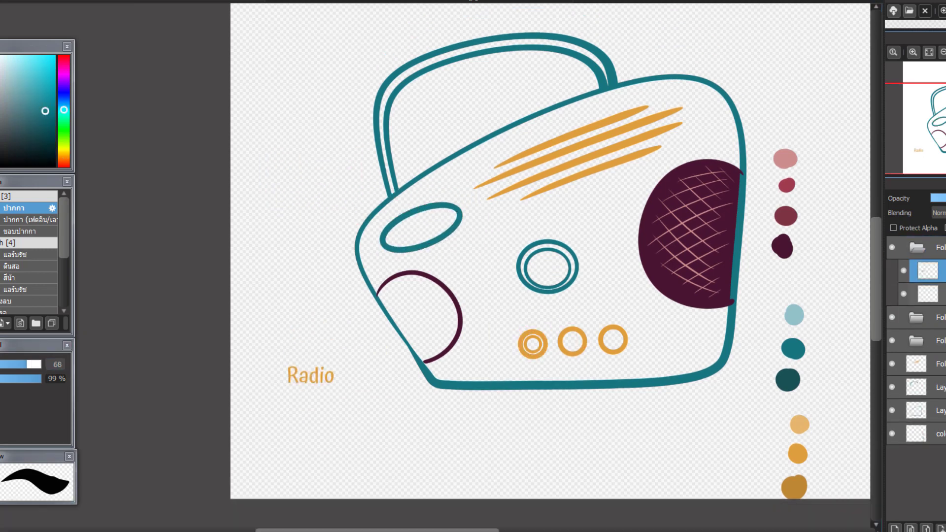
{"action": "left_click", "coordinate": [928, 294]}
{"action": "left_click_drag", "start_coordinate": [311, 376], "coordinate": [421, 228]}
Scale down another teal ring inside the central dial and fill the gap between the two inner rings with teal
{"action": "left_click", "coordinate": [916, 318]}
{"action": "left_click", "coordinate": [928, 434]}
{"action": "key", "text": "ctrl+t"}
{"action": "key", "text": "Return"}
{"action": "left_click", "coordinate": [529, 269]}
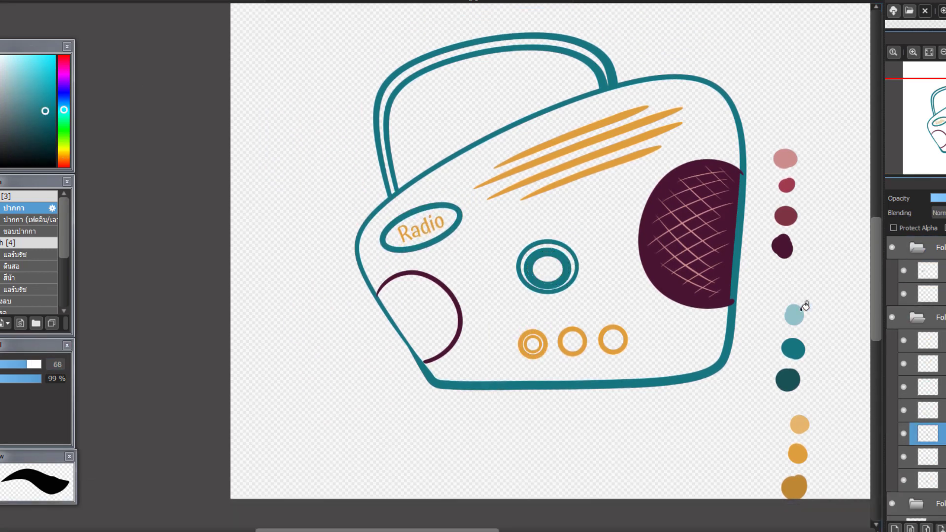
Fill the dial's centre with the light teal swatch colour and the band inside its outer ring with pale teal
{"action": "right_click", "coordinate": [794, 314]}
{"action": "left_click", "coordinate": [548, 269]}
{"action": "left_click", "coordinate": [545, 245]}
Fill the body with light teal on the layer beneath the line art
{"action": "scroll", "coordinate": [904, 433], "scroll_direction": "down", "scroll_amount": 3}
{"action": "left_click", "coordinate": [916, 509]}
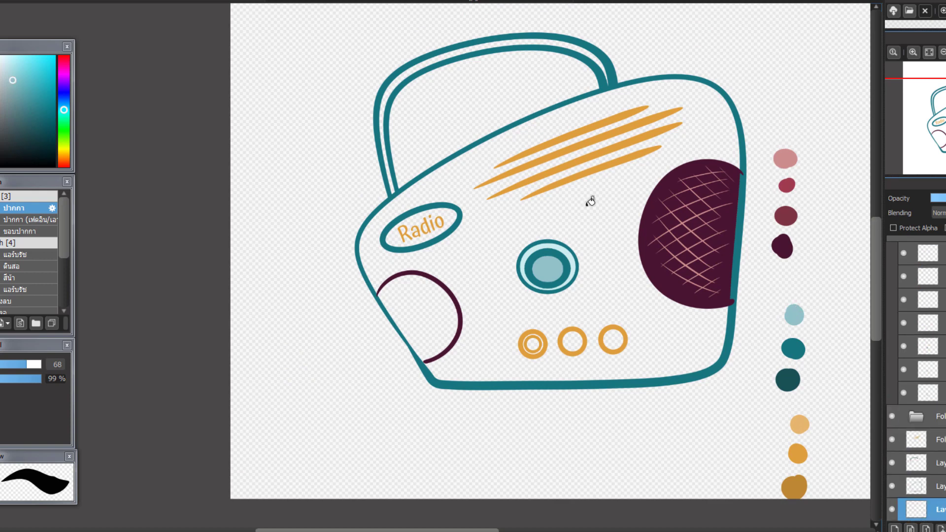
{"action": "left_click", "coordinate": [587, 199]}
Recolour a copy of the "Radio" text dark brown with Protect Alpha and place it beneath the orange text as a shadow
{"action": "left_click", "coordinate": [928, 294]}
{"action": "left_click", "coordinate": [894, 529]}
{"action": "left_click", "coordinate": [903, 317]}
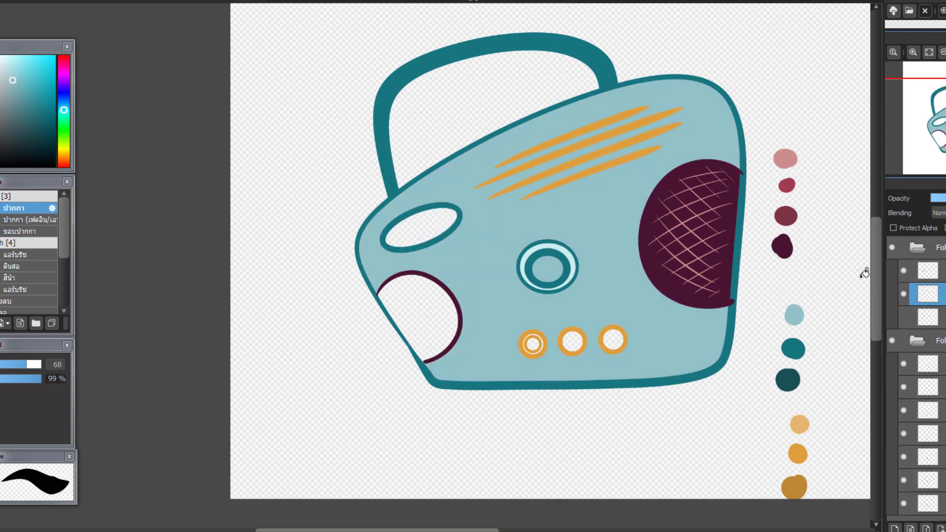
{"action": "left_click_drag", "start_coordinate": [834, 252], "coordinate": [716, 317]}
{"action": "left_click", "coordinate": [893, 228]}
{"action": "left_click", "coordinate": [46, 103]}
{"action": "left_click_drag", "start_coordinate": [288, 298], "coordinate": [422, 230]}
{"action": "left_click_drag", "start_coordinate": [928, 295], "coordinate": [928, 320]}
{"action": "scroll", "coordinate": [468, 219], "scroll_direction": "up", "scroll_amount": 2}
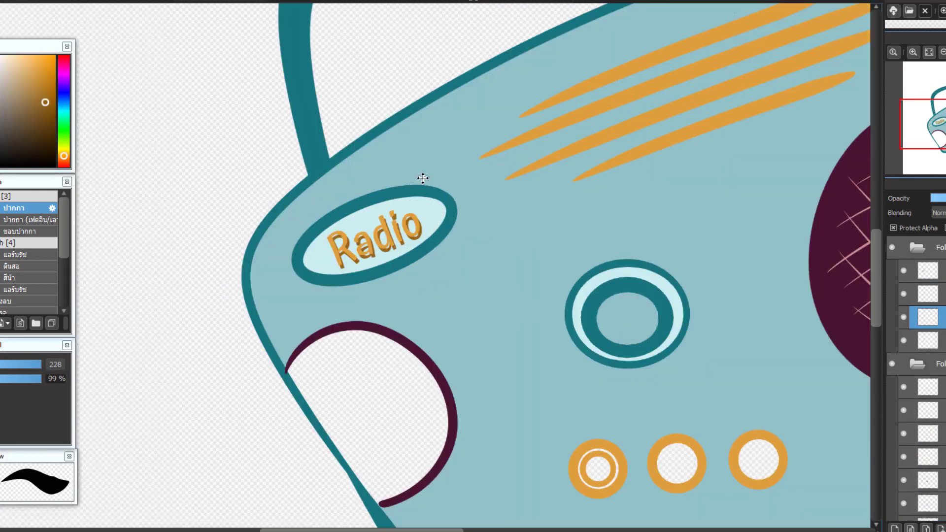
Offset a copy of the orange stripes slightly and paint it dark brown to give the stripes a shadow
{"action": "left_click", "coordinate": [928, 294]}
{"action": "scroll", "coordinate": [398, 261], "scroll_direction": "down", "scroll_amount": 2}
{"action": "scroll", "coordinate": [921, 374], "scroll_direction": "down", "scroll_amount": 3}
{"action": "left_click", "coordinate": [928, 475]}
{"action": "left_click_drag", "start_coordinate": [575, 206], "coordinate": [582, 211]}
{"action": "left_click", "coordinate": [334, 298]}
{"action": "mouse_move", "coordinate": [517, 207]}
{"action": "left_mouse_down"}
{"action": "mouse_move", "coordinate": [388, 265]}
{"action": "mouse_move", "coordinate": [702, 134]}
{"action": "left_mouse_up"}
{"action": "left_click_drag", "start_coordinate": [555, 217], "coordinate": [552, 213]}
{"action": "left_click_drag", "start_coordinate": [518, 401], "coordinate": [551, 343]}
Shade the inner edge of the dial's outer ring in dark teal with the watercolour brush (สีน้ำ)
{"action": "left_click", "coordinate": [927, 406]}
{"action": "scroll", "coordinate": [539, 284], "scroll_direction": "up", "scroll_amount": 2}
{"action": "right_click", "coordinate": [539, 283]}
{"action": "left_click", "coordinate": [49, 128]}
{"action": "left_click", "coordinate": [20, 278]}
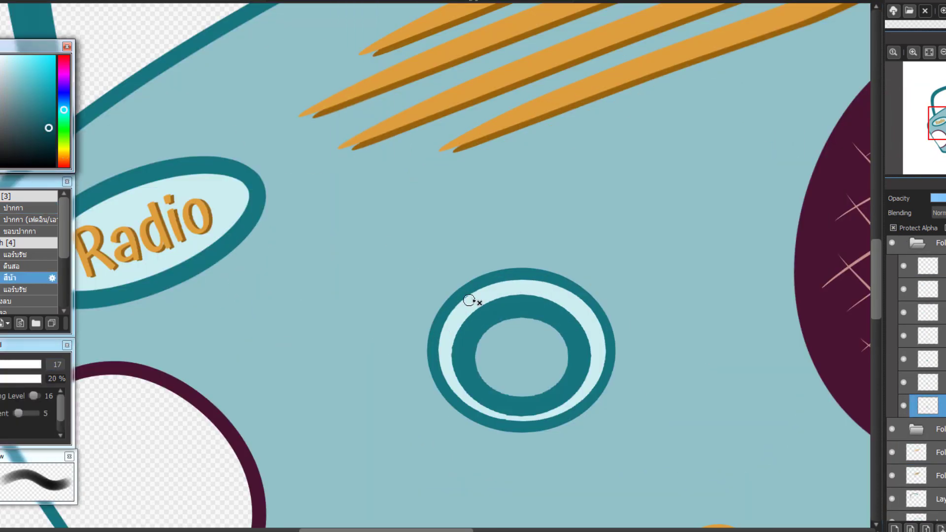
{"action": "left_click", "coordinate": [8, 365]}
{"action": "left_click_drag", "start_coordinate": [437, 327], "coordinate": [462, 386]}
{"action": "scroll", "coordinate": [611, 333], "scroll_direction": "up", "scroll_amount": 2}
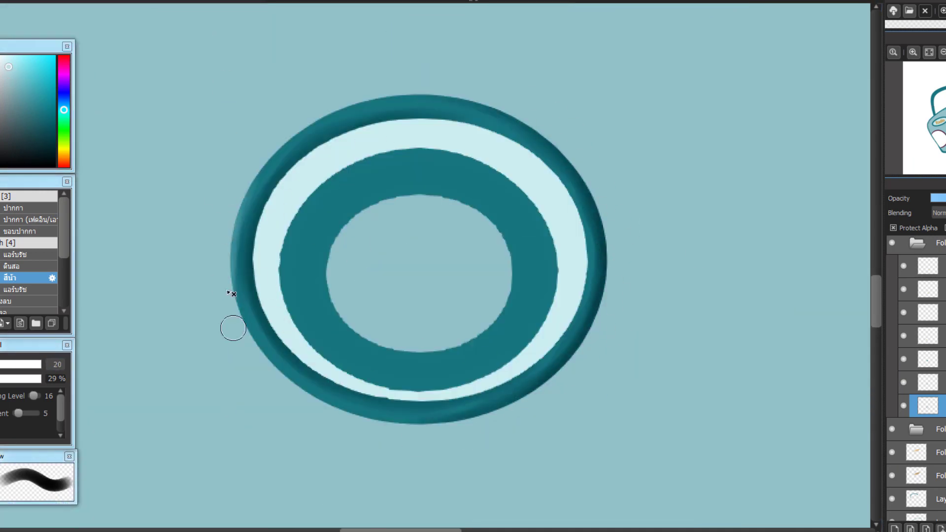
Undo the last stroke on the dial's outer ring and paint a lighter teal highlight along its left and upper outer edge
{"action": "key", "text": "ctrl+z"}
{"action": "left_click", "coordinate": [574, 290]}
{"action": "mouse_move", "coordinate": [710, 246]}
{"action": "left_mouse_down"}
{"action": "mouse_move", "coordinate": [770, 230]}
{"action": "mouse_move", "coordinate": [764, 89]}
{"action": "left_mouse_up"}
{"action": "left_click", "coordinate": [13, 74]}
{"action": "left_click", "coordinate": [251, 162]}
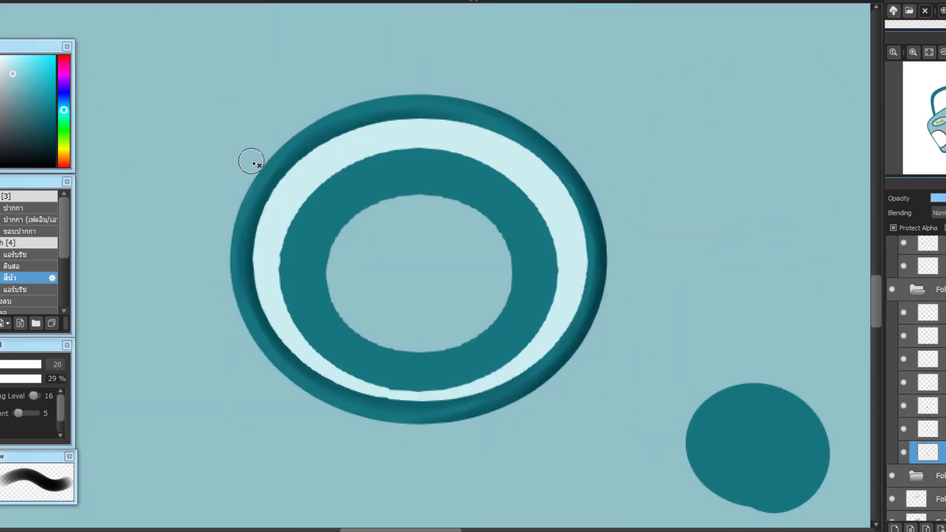
{"action": "left_click_drag", "start_coordinate": [345, 419], "coordinate": [217, 230]}
{"action": "mouse_move", "coordinate": [407, 91]}
{"action": "left_mouse_down"}
{"action": "mouse_move", "coordinate": [241, 179]}
{"action": "mouse_move", "coordinate": [228, 217]}
{"action": "left_mouse_up"}
Resize the dial's innermost ring slightly and shade its rim in dark teal with a small watercolour brush at 29% opacity
{"action": "left_click", "coordinate": [2, 365]}
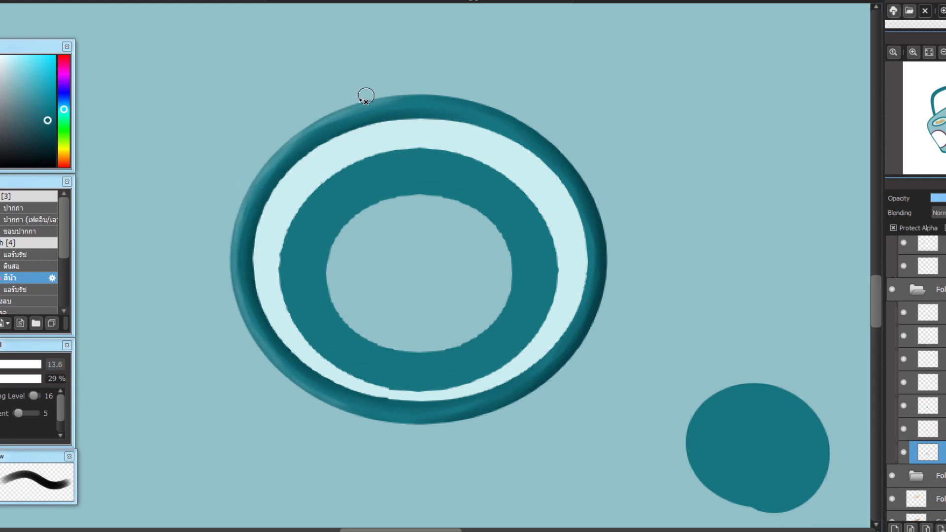
{"action": "left_click", "coordinate": [21, 379]}
{"action": "mouse_move", "coordinate": [325, 265]}
{"action": "left_mouse_down"}
{"action": "mouse_move", "coordinate": [326, 243]}
{"action": "mouse_move", "coordinate": [523, 378]}
{"action": "left_mouse_up"}
{"action": "key", "text": "ctrl+t"}
{"action": "left_click_drag", "start_coordinate": [658, 278], "coordinate": [647, 246]}
{"action": "key", "text": "Return"}
{"action": "left_click", "coordinate": [34, 104]}
{"action": "left_click", "coordinate": [1, 364]}
{"action": "left_click", "coordinate": [1, 378]}
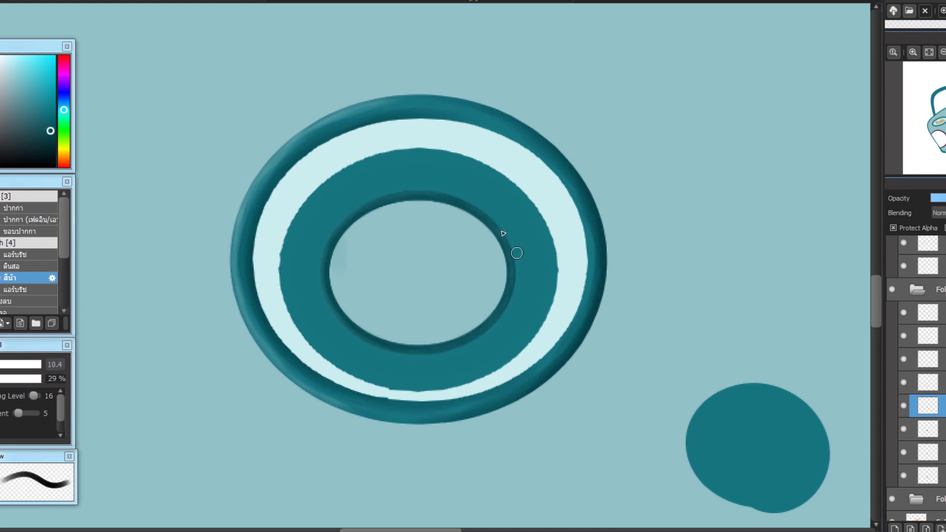
Shade the dial's thick middle ring with a dark teal band and lighter teal strokes around the central opening
{"action": "left_click", "coordinate": [903, 429]}
{"action": "left_click", "coordinate": [904, 429]}
{"action": "left_click", "coordinate": [927, 429]}
{"action": "left_click_drag", "start_coordinate": [313, 219], "coordinate": [357, 177]}
{"action": "mouse_move", "coordinate": [300, 238]}
{"action": "left_mouse_down"}
{"action": "mouse_move", "coordinate": [439, 379]}
{"action": "mouse_move", "coordinate": [489, 191]}
{"action": "left_mouse_up"}
{"action": "left_click", "coordinate": [28, 78]}
{"action": "left_click_drag", "start_coordinate": [353, 217], "coordinate": [382, 354]}
{"action": "left_click_drag", "start_coordinate": [383, 354], "coordinate": [521, 261]}
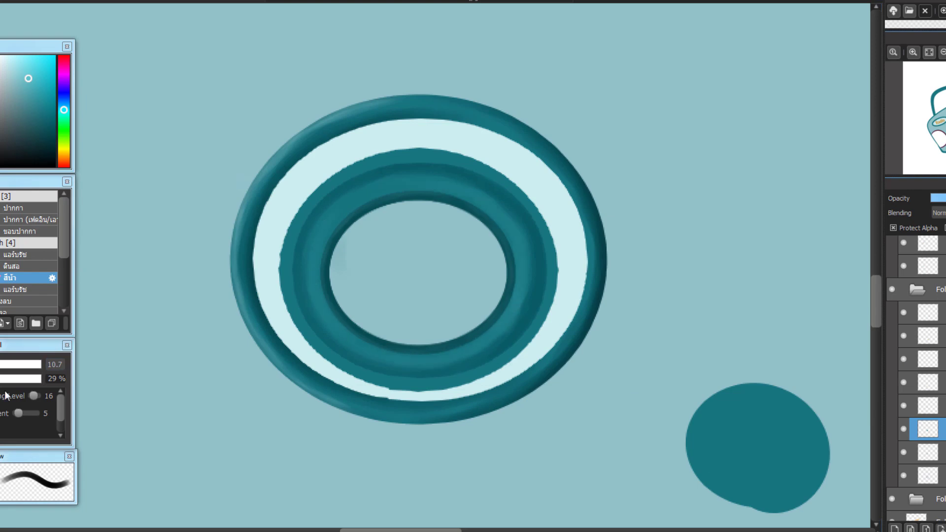
Shade the edge of the dial's thin inner ring in darker teal with the watercolour brush (สีน้ำ) at 23% opacity
{"action": "left_click", "coordinate": [904, 452]}
{"action": "left_click", "coordinate": [903, 452]}
{"action": "left_click", "coordinate": [927, 452]}
{"action": "left_click", "coordinate": [51, 131]}
{"action": "left_click", "coordinate": [1, 379]}
{"action": "left_click", "coordinate": [53, 140]}
{"action": "mouse_move", "coordinate": [288, 256]}
{"action": "left_mouse_down"}
{"action": "mouse_move", "coordinate": [331, 360]}
{"action": "mouse_move", "coordinate": [562, 270]}
{"action": "left_mouse_up"}
On a new layer beneath the dial's rings, fill the central opening with pale teal using the pen brush (ปากกา)
{"action": "scroll", "coordinate": [542, 198], "scroll_direction": "down", "scroll_amount": 3}
{"action": "scroll", "coordinate": [513, 253], "scroll_direction": "up", "scroll_amount": 1}
{"action": "right_click", "coordinate": [652, 466]}
{"action": "left_click", "coordinate": [927, 428]}
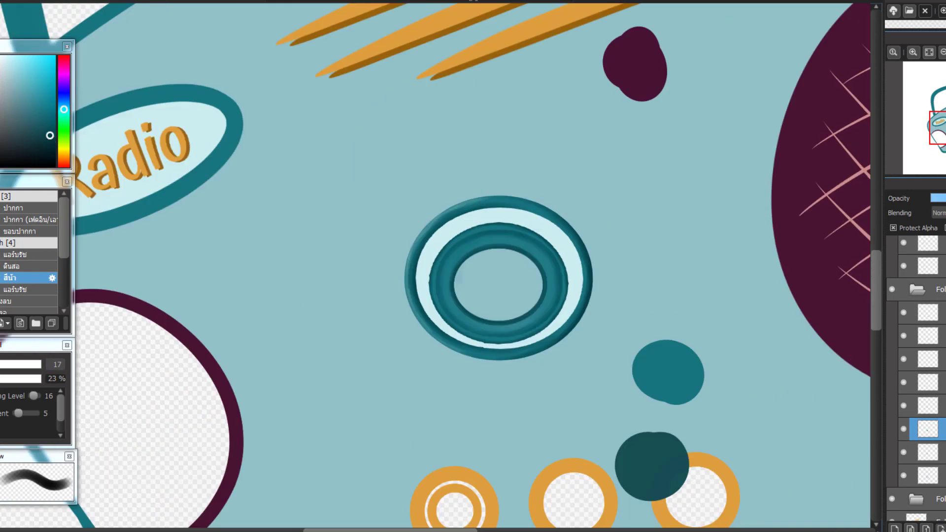
{"action": "left_click", "coordinate": [895, 529]}
{"action": "left_click", "coordinate": [14, 208]}
{"action": "left_click_drag", "start_coordinate": [928, 429], "coordinate": [927, 486]}
{"action": "scroll", "coordinate": [498, 281], "scroll_direction": "down", "scroll_amount": 3}
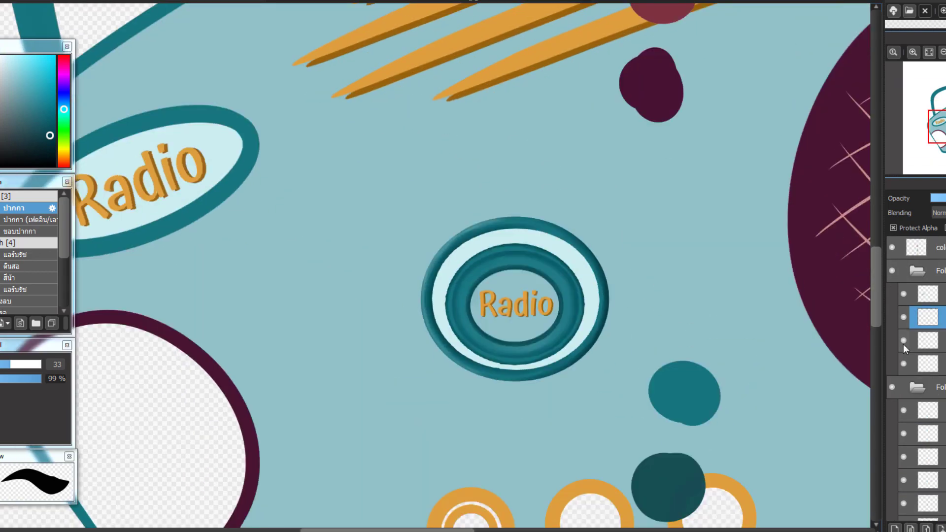
{"action": "scroll", "coordinate": [909, 395], "scroll_direction": "down", "scroll_amount": 2}
{"action": "left_click", "coordinate": [928, 479]}
{"action": "left_click", "coordinate": [904, 269]}
{"action": "right_click", "coordinate": [592, 295]}
{"action": "left_click_drag", "start_coordinate": [537, 295], "coordinate": [476, 298]}
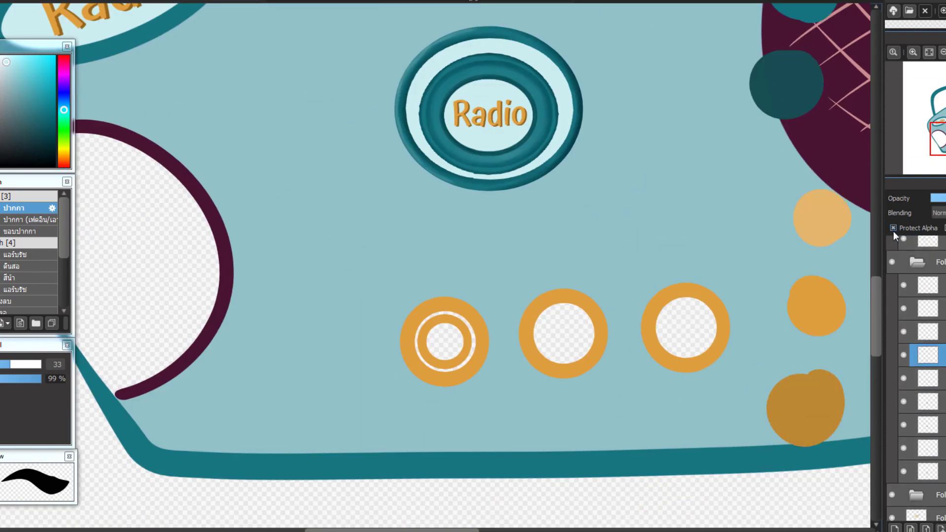
Paint a light orange highlight band around the inner edge of the left button's outer ring with the watercolour brush (สีน้ำ)
{"action": "scroll", "coordinate": [434, 335], "scroll_direction": "up", "scroll_amount": 2}
{"action": "key", "text": "c"}
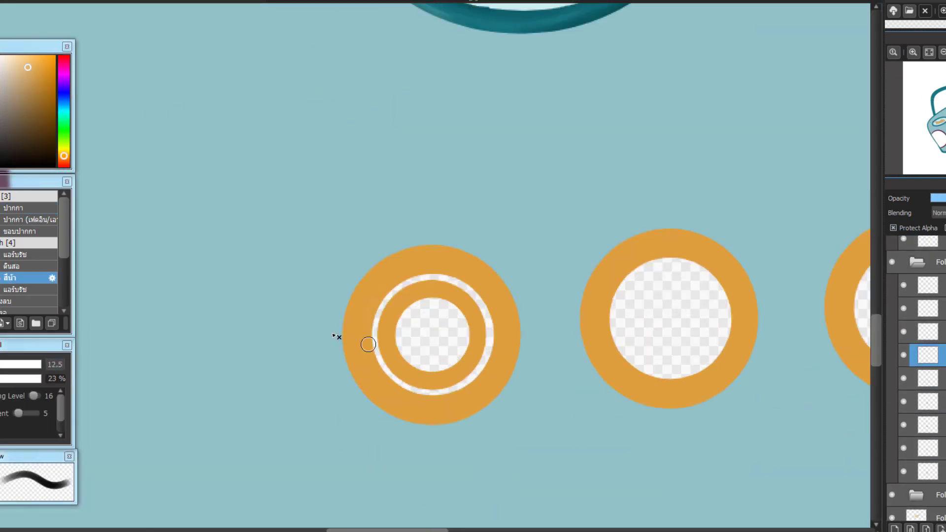
{"action": "mouse_move", "coordinate": [482, 370]}
{"action": "left_mouse_down"}
{"action": "mouse_move", "coordinate": [474, 324]}
{"action": "mouse_move", "coordinate": [407, 351]}
{"action": "left_mouse_up"}
{"action": "left_click_drag", "start_coordinate": [394, 282], "coordinate": [418, 269]}
Shade the left button's outer edge and the rim of its highlight band in darker orange at 33% opacity
{"action": "left_click", "coordinate": [4, 364]}
{"action": "left_click", "coordinate": [51, 91]}
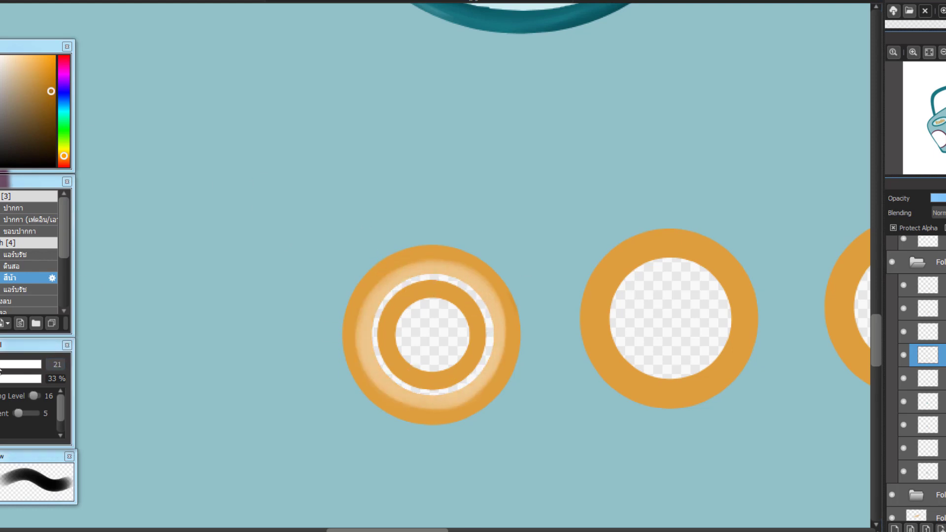
{"action": "left_click_drag", "start_coordinate": [419, 422], "coordinate": [461, 253]}
{"action": "left_click", "coordinate": [2, 365]}
{"action": "left_click_drag", "start_coordinate": [379, 303], "coordinate": [361, 359]}
{"action": "left_click", "coordinate": [1, 365]}
{"action": "left_click_drag", "start_coordinate": [391, 276], "coordinate": [404, 392]}
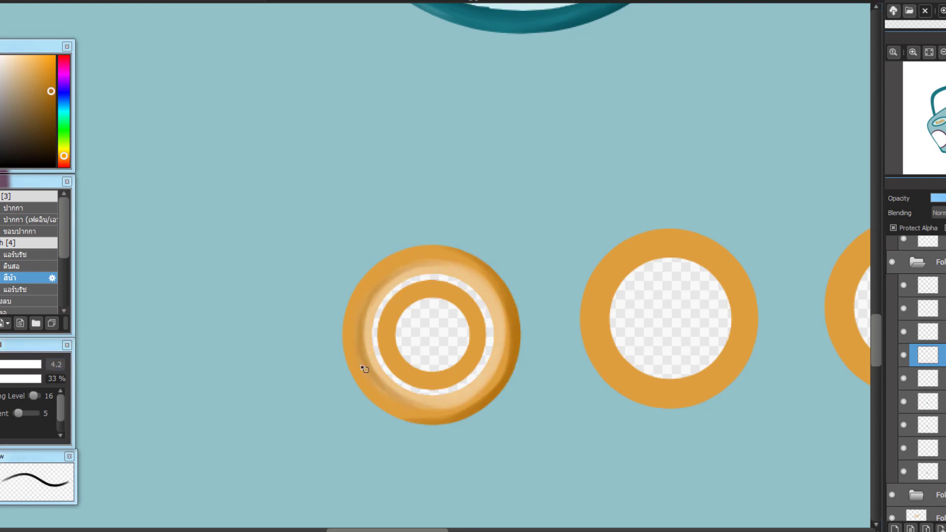
{"action": "left_click", "coordinate": [2, 365]}
{"action": "mouse_move", "coordinate": [477, 281]}
{"action": "left_mouse_down"}
{"action": "mouse_move", "coordinate": [496, 311]}
{"action": "mouse_move", "coordinate": [495, 364]}
{"action": "mouse_move", "coordinate": [477, 395]}
{"action": "left_mouse_up"}
Deepen the left button's lower-right edge with brown-orange at 25% opacity and add fine pale highlight strokes at 48% opacity
{"action": "left_click", "coordinate": [4, 378]}
{"action": "left_click", "coordinate": [53, 123]}
{"action": "left_click", "coordinate": [3, 365]}
{"action": "mouse_move", "coordinate": [434, 424]}
{"action": "left_mouse_down"}
{"action": "mouse_move", "coordinate": [475, 252]}
{"action": "mouse_move", "coordinate": [488, 263]}
{"action": "left_mouse_up"}
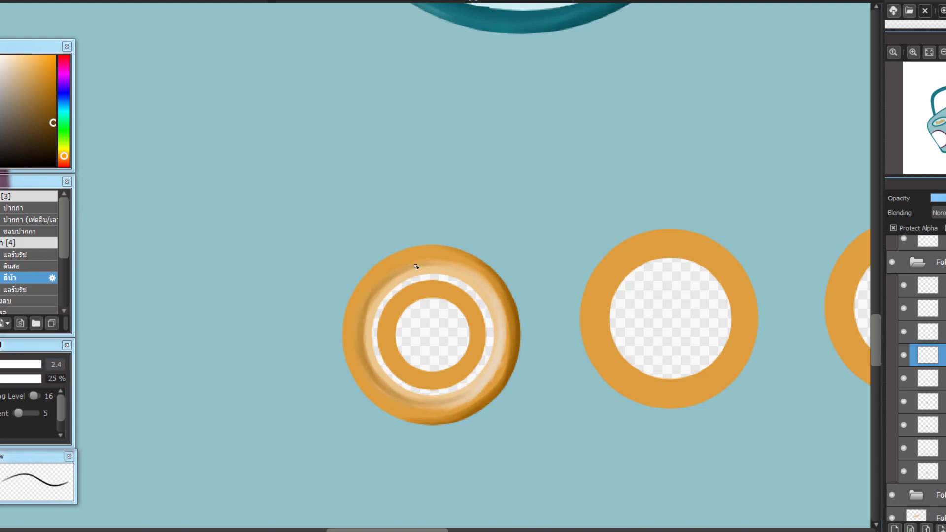
{"action": "left_click", "coordinate": [1, 364]}
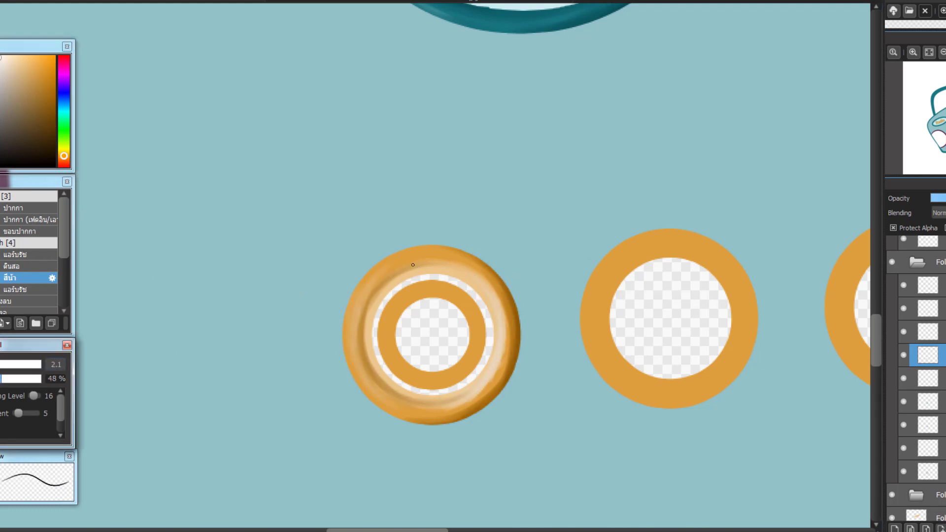
{"action": "left_click_drag", "start_coordinate": [377, 290], "coordinate": [404, 408]}
Turn off Protect Alpha on the left button's inner ring layer and darken the gap between its rings with deep orange at 48% opacity
{"action": "scroll", "coordinate": [522, 327], "scroll_direction": "down", "scroll_amount": 3}
{"action": "left_click", "coordinate": [911, 371]}
{"action": "left_click", "coordinate": [31, 72]}
{"action": "left_click", "coordinate": [1, 364]}
{"action": "left_click", "coordinate": [2, 378]}
{"action": "left_click", "coordinate": [894, 228]}
{"action": "scroll", "coordinate": [572, 345], "scroll_direction": "up", "scroll_amount": 2}
{"action": "left_click", "coordinate": [51, 101]}
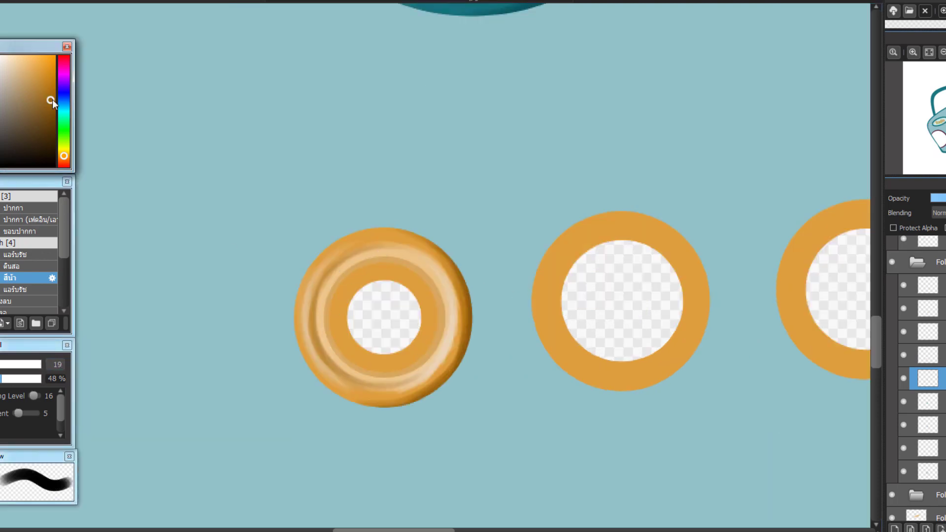
{"action": "scroll", "coordinate": [349, 347], "scroll_direction": "down", "scroll_amount": 2}
{"action": "scroll", "coordinate": [335, 385], "scroll_direction": "up", "scroll_amount": 1}
Add a new layer and fill the left button's centre with pale cream
{"action": "left_click", "coordinate": [894, 528]}
{"action": "left_click", "coordinate": [9, 58]}
{"action": "left_click_drag", "start_coordinate": [380, 283], "coordinate": [369, 321]}
{"action": "scroll", "coordinate": [330, 300], "scroll_direction": "down", "scroll_amount": 3}
{"action": "scroll", "coordinate": [337, 304], "scroll_direction": "up", "scroll_amount": 3}
{"action": "scroll", "coordinate": [921, 419], "scroll_direction": "down", "scroll_amount": 3}
Paint a soft dark teal shadow around the left button at 18% opacity and move the shadow layer up the layer stack
{"action": "left_click", "coordinate": [921, 510]}
{"action": "right_click", "coordinate": [705, 171]}
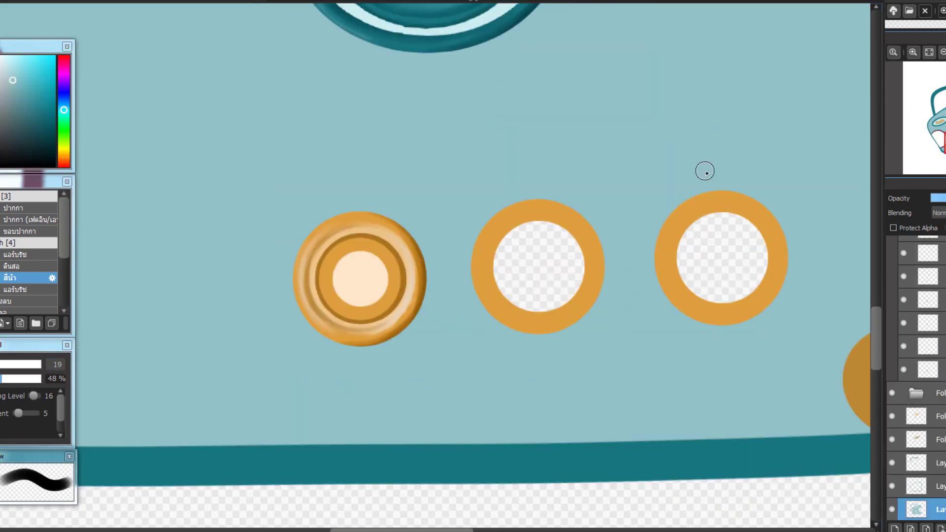
{"action": "left_click", "coordinate": [23, 92]}
{"action": "left_click", "coordinate": [1, 364]}
{"action": "left_click", "coordinate": [0, 379]}
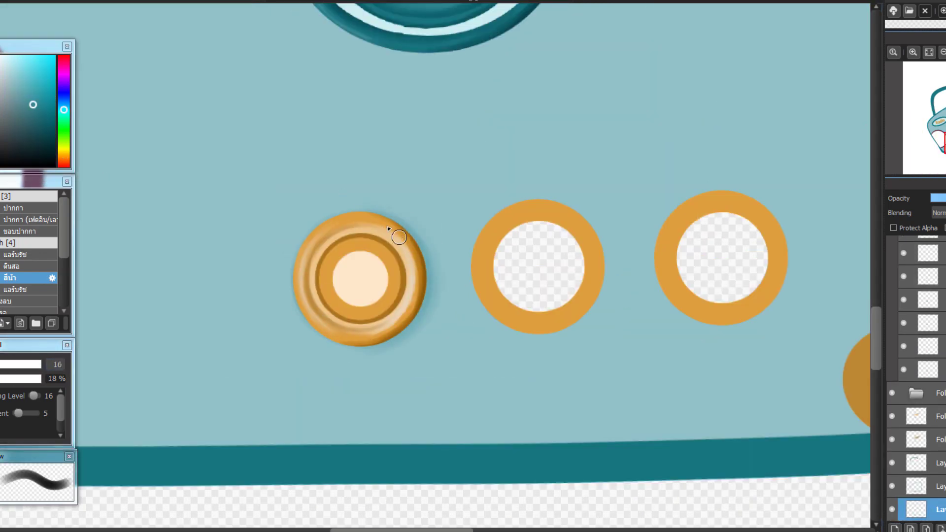
{"action": "scroll", "coordinate": [493, 317], "scroll_direction": "down", "scroll_amount": 3}
{"action": "left_click_drag", "start_coordinate": [922, 509], "coordinate": [921, 380]}
{"action": "scroll", "coordinate": [919, 374], "scroll_direction": "up", "scroll_amount": 4}
{"action": "left_click", "coordinate": [892, 265]}
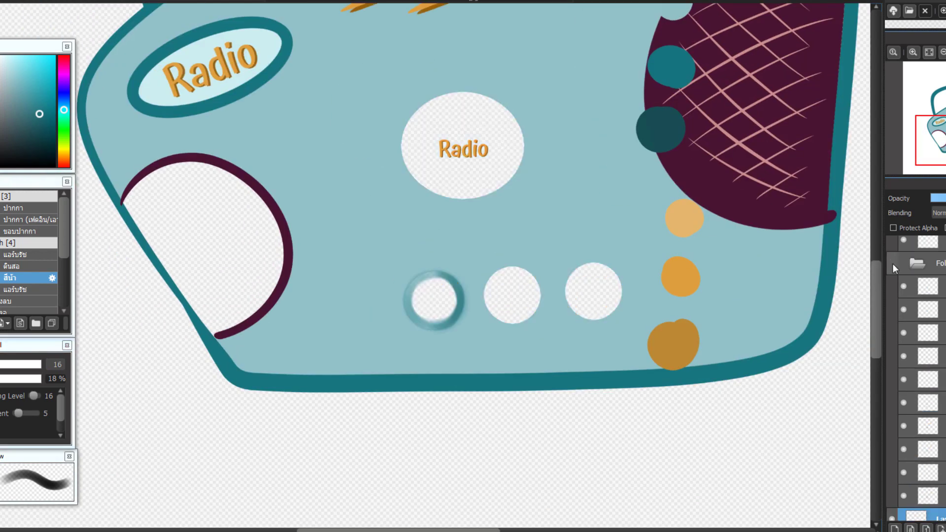
{"action": "left_click", "coordinate": [892, 265]}
Merge the left button's selected layer with the one below, duplicate the result and move the copy up and to the right
{"action": "scroll", "coordinate": [916, 296], "scroll_direction": "down", "scroll_amount": 3}
{"action": "left_click", "coordinate": [922, 276]}
{"action": "key", "text": "ctrl+e"}
{"action": "key", "text": "ctrl+c"}
{"action": "key", "text": "ctrl+v"}
{"action": "left_click_drag", "start_coordinate": [453, 318], "coordinate": [605, 225]}
Reorder the button layer in the stack, duplicate it and place the copy between the dial and the button row
{"action": "left_click_drag", "start_coordinate": [926, 439], "coordinate": [926, 362]}
{"action": "key", "text": "ctrl+c"}
{"action": "key", "text": "ctrl+v"}
{"action": "left_click", "coordinate": [903, 346]}
{"action": "left_click", "coordinate": [903, 346]}
{"action": "mouse_move", "coordinate": [455, 303]}
{"action": "left_mouse_down"}
{"action": "mouse_move", "coordinate": [607, 208]}
{"action": "mouse_move", "coordinate": [515, 263]}
{"action": "mouse_move", "coordinate": [468, 369]}
{"action": "mouse_move", "coordinate": [496, 255]}
{"action": "left_mouse_up"}
{"action": "scroll", "coordinate": [645, 198], "scroll_direction": "up", "scroll_amount": 3}
Fill the two empty button openings with the body's light teal using the pen brush (ปากกา) and move the copied button into the row
{"action": "left_click", "coordinate": [927, 509]}
{"action": "left_click", "coordinate": [14, 208]}
{"action": "left_click", "coordinate": [13, 379]}
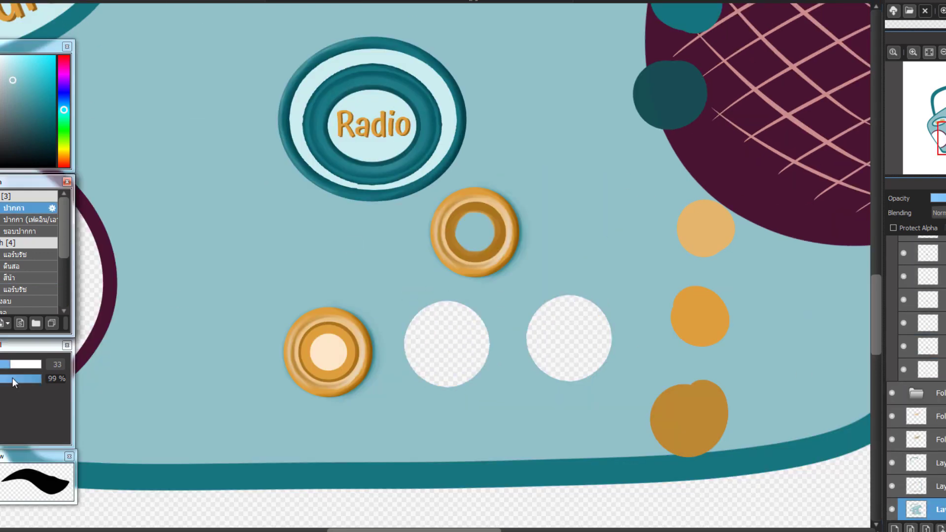
{"action": "left_click_drag", "start_coordinate": [448, 345], "coordinate": [570, 340]}
{"action": "left_click_drag", "start_coordinate": [475, 232], "coordinate": [439, 352]}
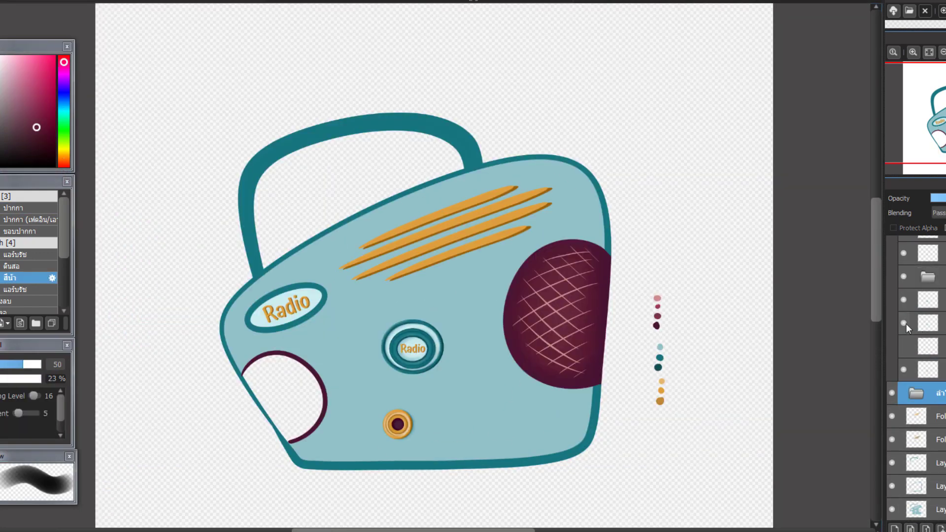
Transform a copy of the right speaker to fit the radio's lower-left speaker opening
{"action": "key", "text": "ctrl+t"}
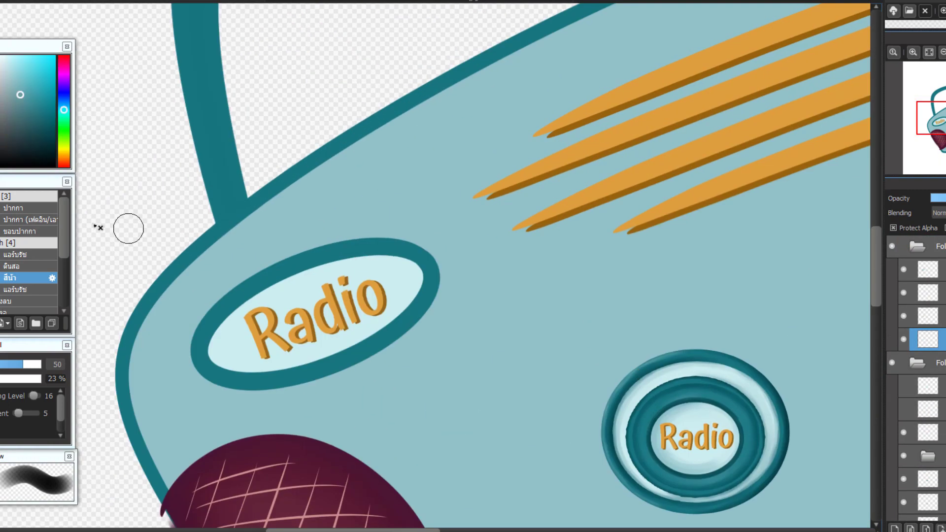
Shade the "Radio" label's pale interior and its teal rim with soft dark teal watercolour strokes at about 20% opacity
{"action": "mouse_move", "coordinate": [404, 276]}
{"action": "left_mouse_down"}
{"action": "mouse_move", "coordinate": [232, 352]}
{"action": "mouse_move", "coordinate": [369, 249]}
{"action": "mouse_move", "coordinate": [325, 294]}
{"action": "left_mouse_up"}
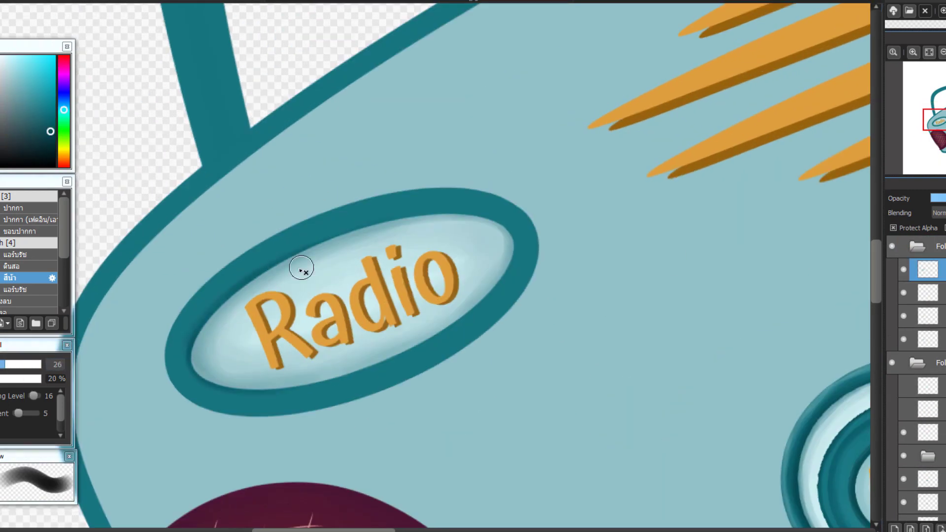
{"action": "left_click_drag", "start_coordinate": [478, 305], "coordinate": [256, 390]}
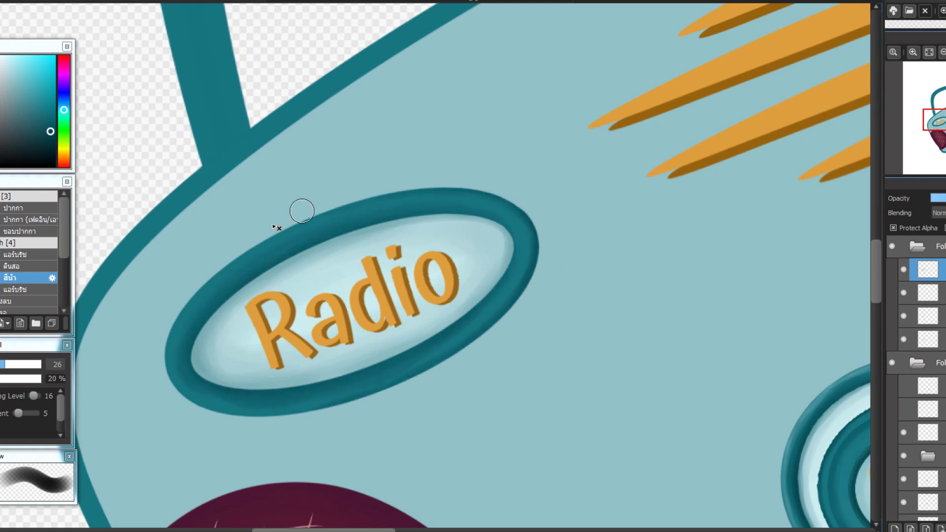
{"action": "left_click_drag", "start_coordinate": [302, 211], "coordinate": [186, 413]}
{"action": "right_click", "coordinate": [186, 412]}
{"action": "left_click", "coordinate": [1, 364]}
{"action": "mouse_move", "coordinate": [195, 314]}
{"action": "left_mouse_down"}
{"action": "mouse_move", "coordinate": [243, 269]}
{"action": "mouse_move", "coordinate": [185, 370]}
{"action": "mouse_move", "coordinate": [209, 396]}
{"action": "left_mouse_up"}
{"action": "left_click", "coordinate": [1, 365]}
{"action": "left_click", "coordinate": [1, 365]}
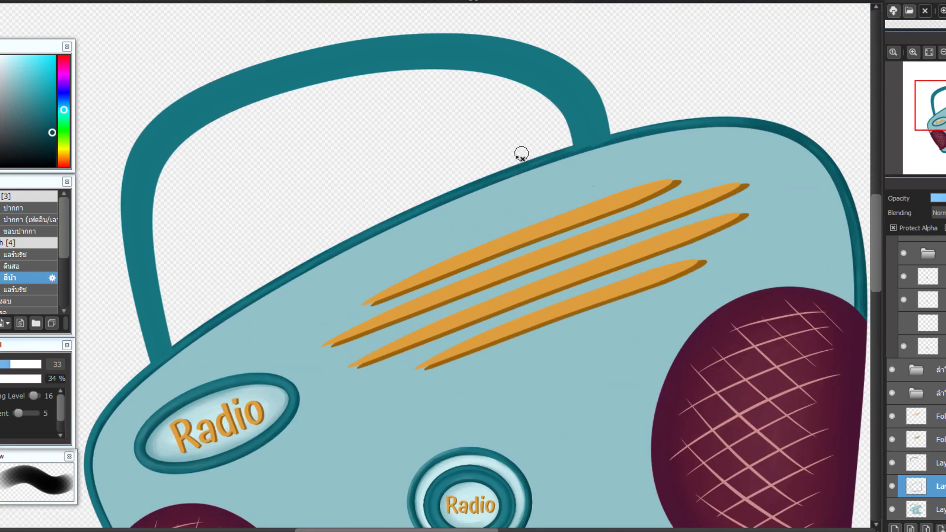
Shade the radio's handle with dark teal strokes along its length using the watercolour brush at 34% opacity
{"action": "left_click", "coordinate": [916, 462]}
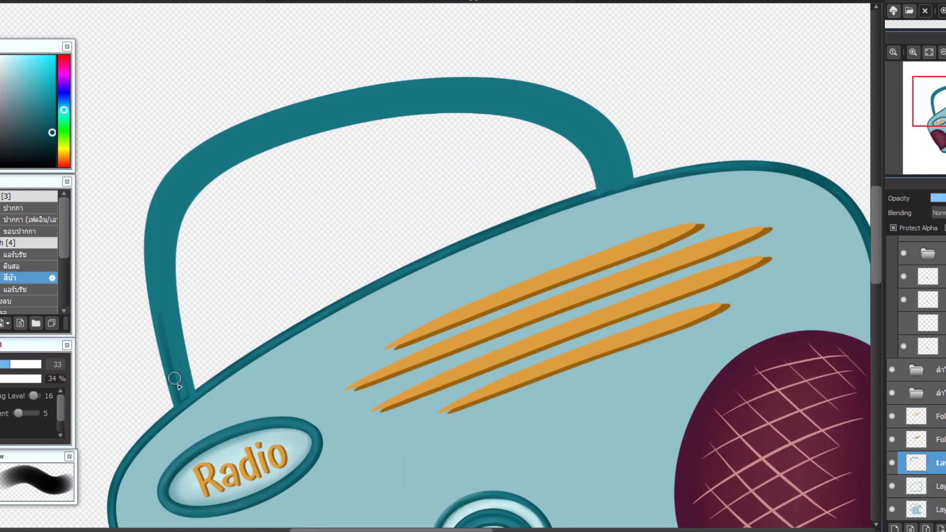
{"action": "mouse_move", "coordinate": [174, 379]}
{"action": "left_mouse_down"}
{"action": "mouse_move", "coordinate": [517, 95]}
{"action": "mouse_move", "coordinate": [175, 286]}
{"action": "mouse_move", "coordinate": [395, 78]}
{"action": "left_mouse_up"}
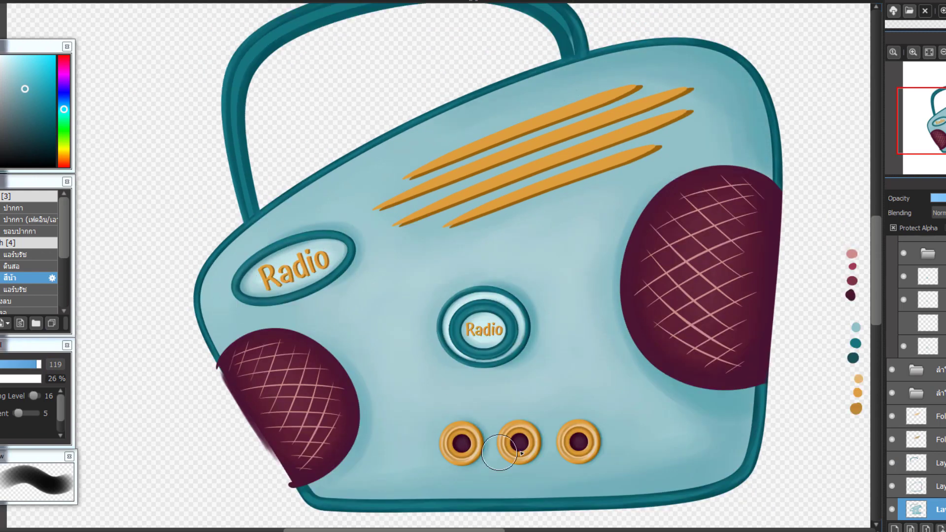
Shade the radio body along its lower and upper edges in darker teal with a large watercolour brush at 26% opacity
{"action": "left_click_drag", "start_coordinate": [353, 510], "coordinate": [748, 394]}
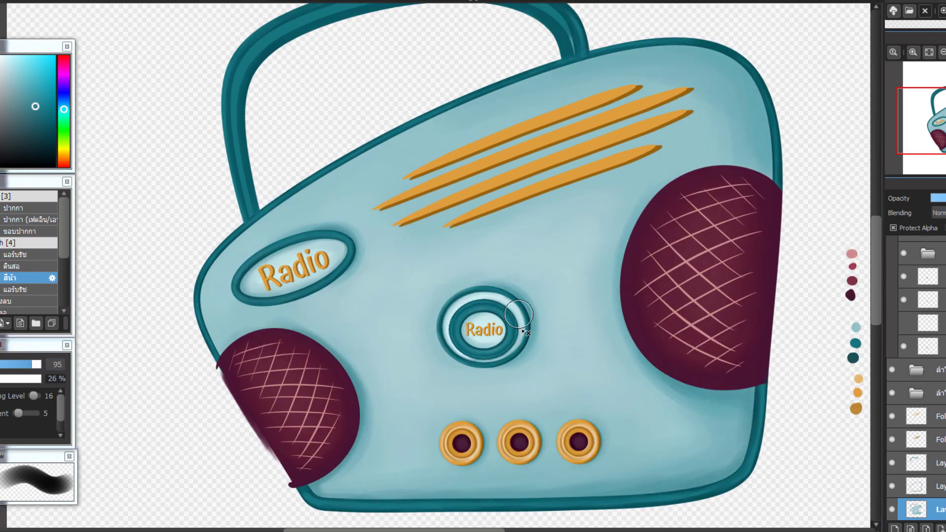
{"action": "left_click_drag", "start_coordinate": [340, 163], "coordinate": [769, 168]}
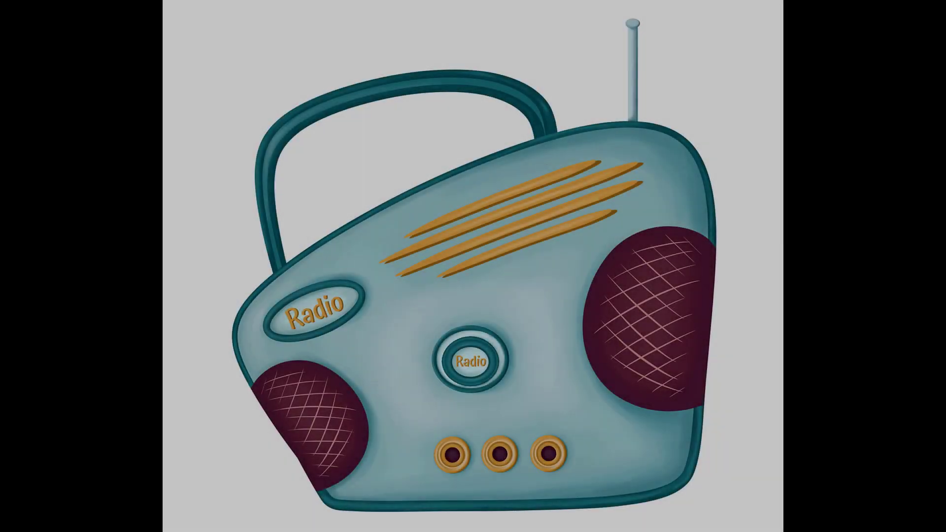